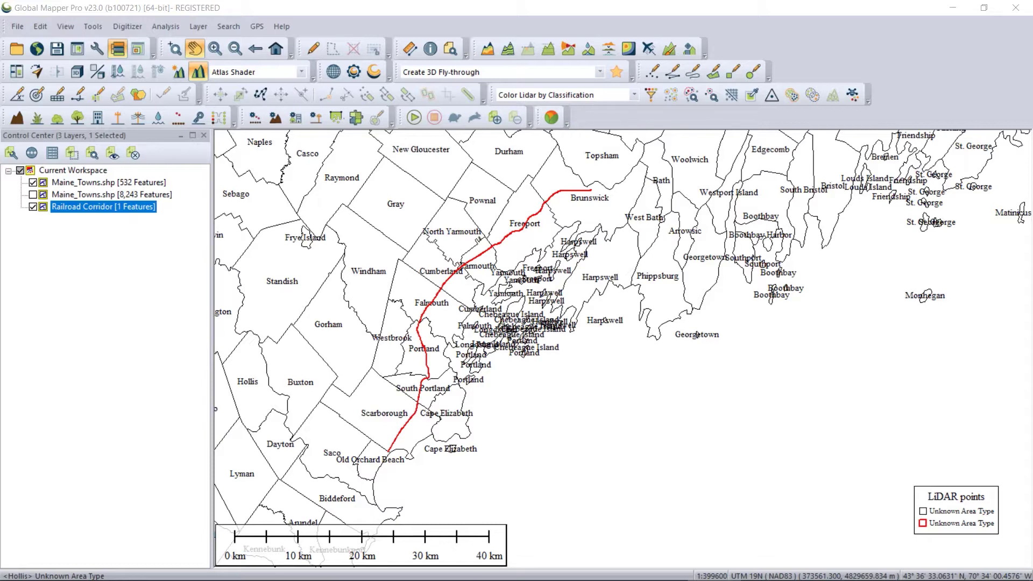
Step: Review the Spatial Operations settings, including the layer feature types and the list of available operations
click(138, 97)
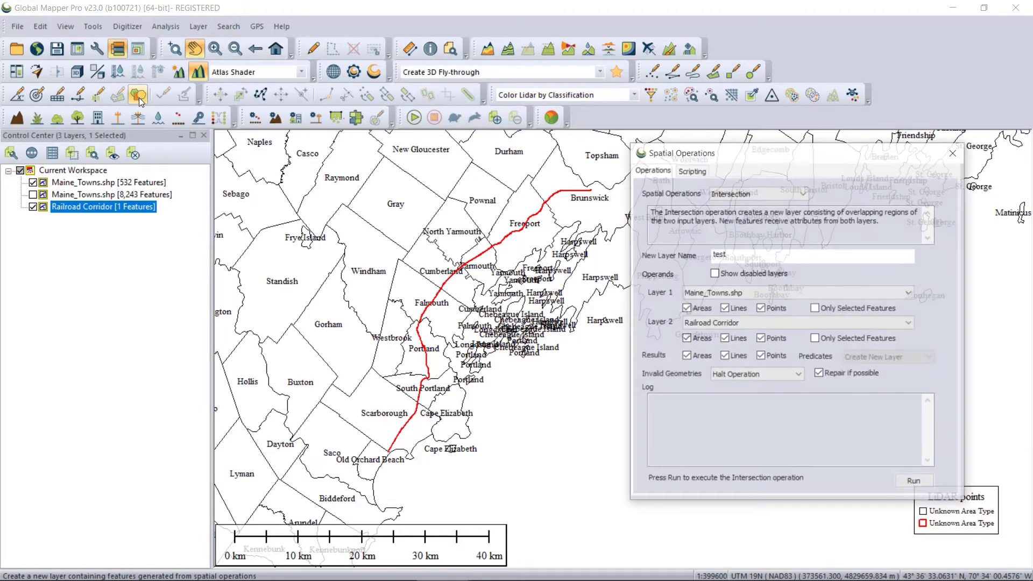
drag(837, 161, 552, 125)
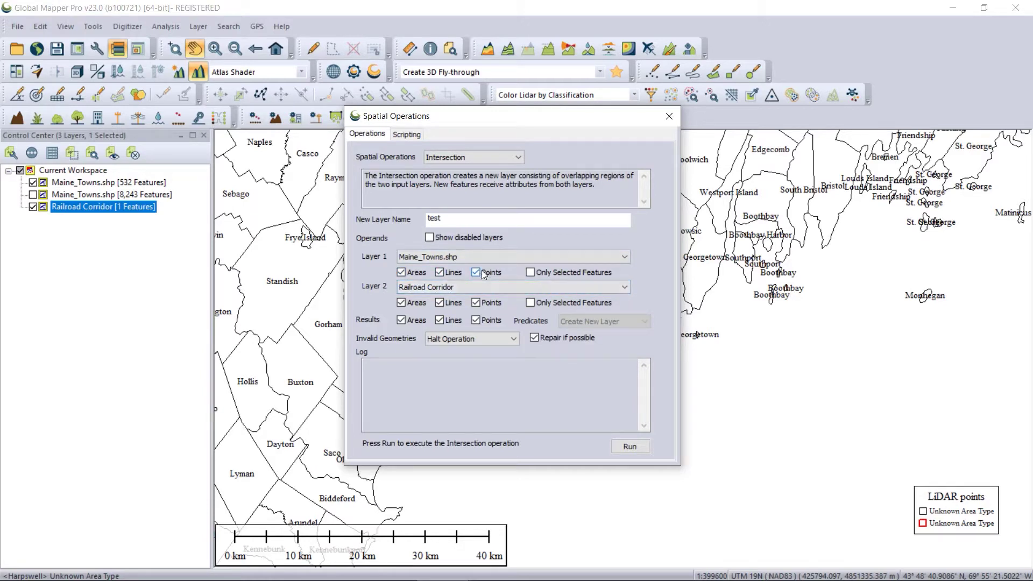
click(440, 272)
click(439, 272)
click(476, 273)
click(519, 157)
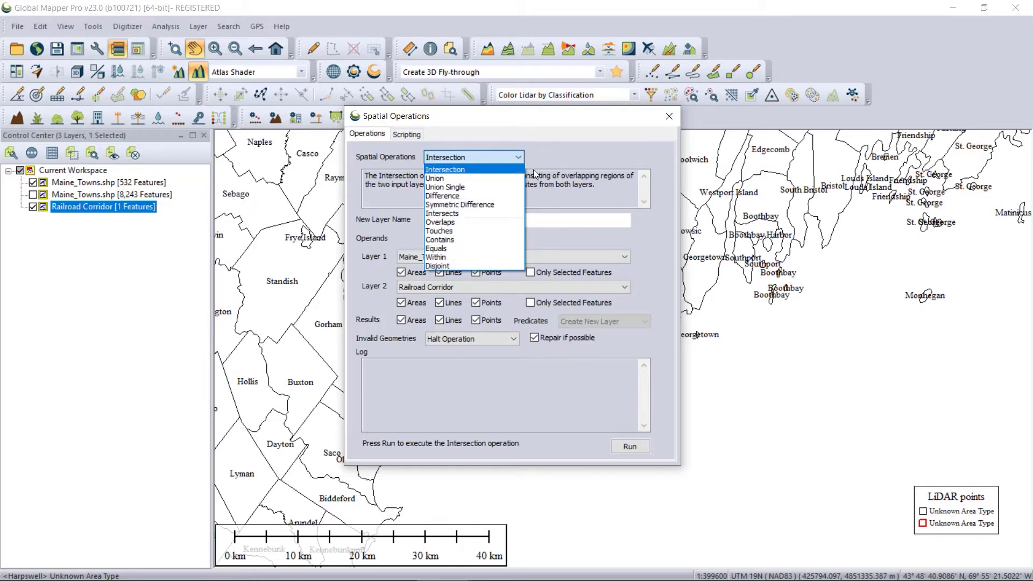
click(550, 152)
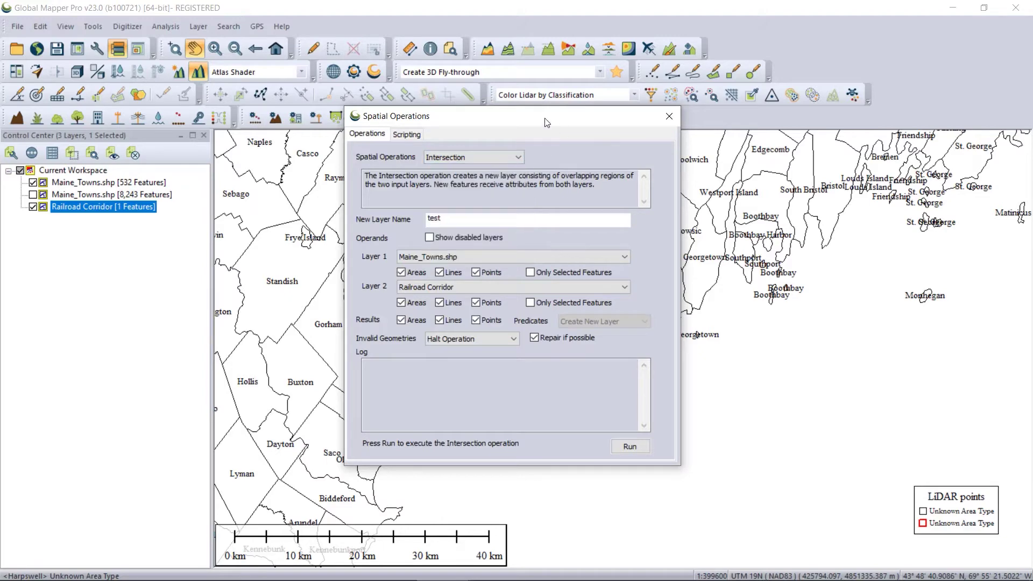
drag(549, 122, 629, 108)
click(750, 101)
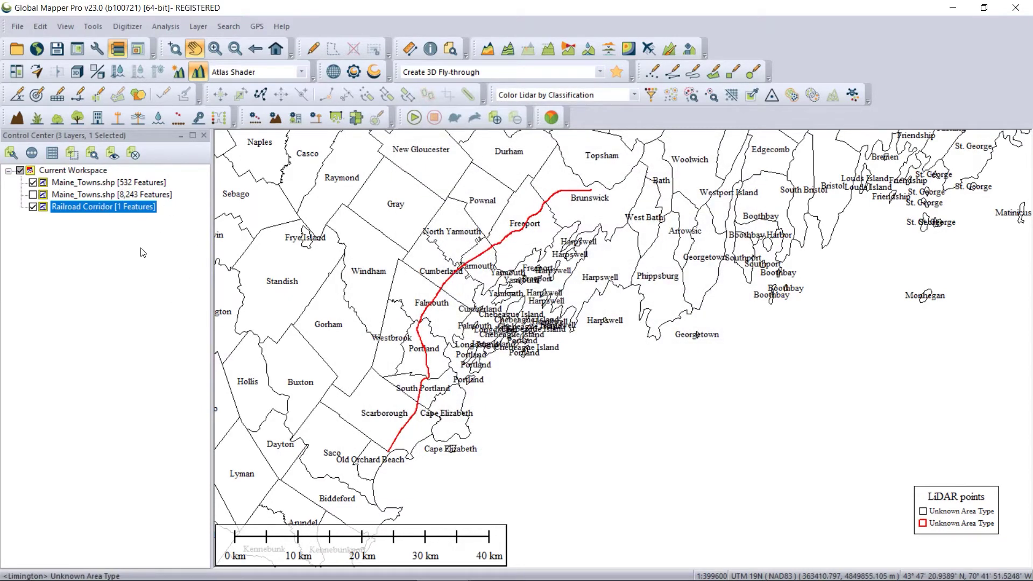
Step: Check what the disabled Maine_Towns.shp layer and the Railroad Corridor layer contain by toggling their visibility
click(33, 195)
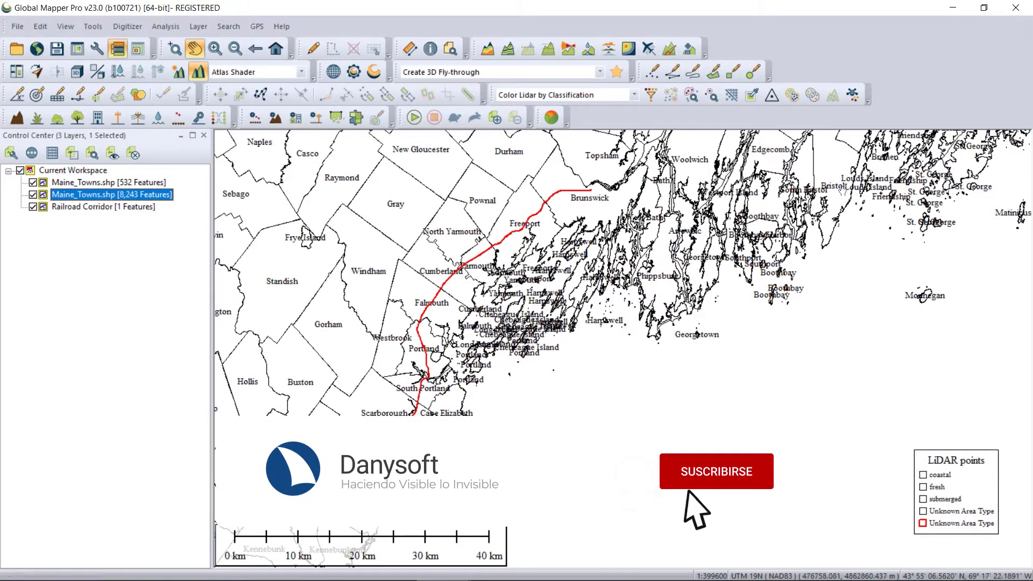
click(33, 194)
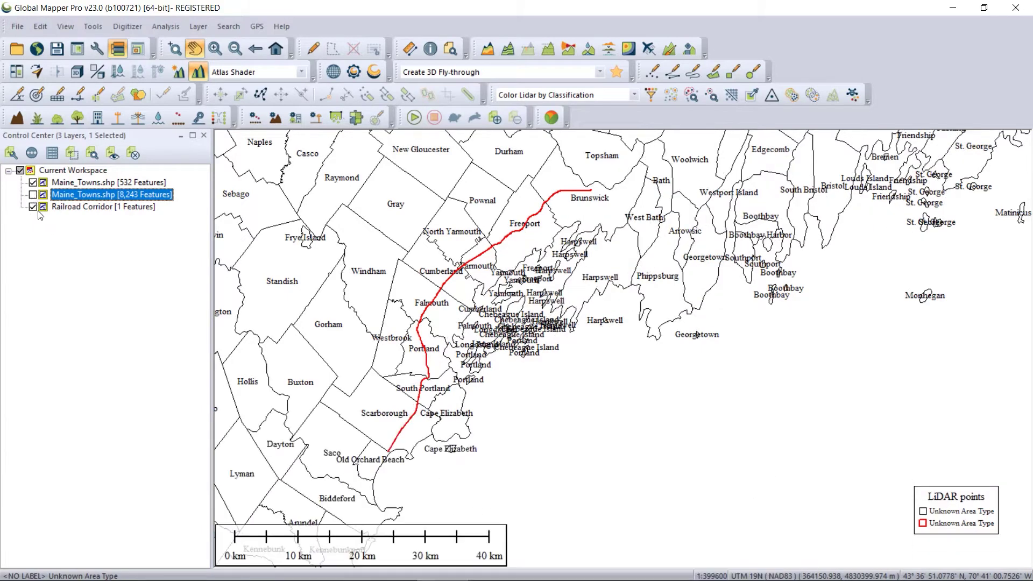
click(33, 207)
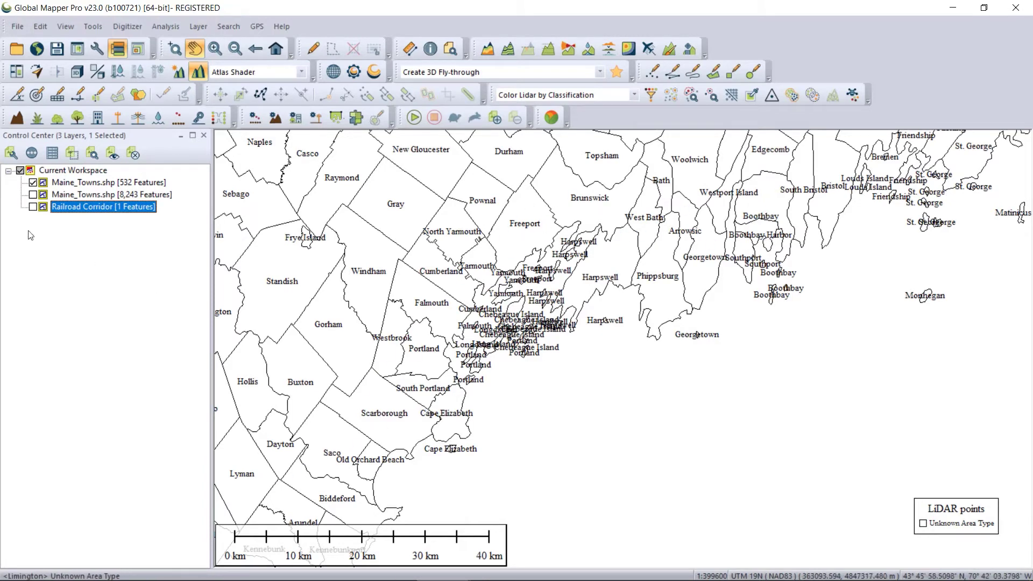
click(33, 207)
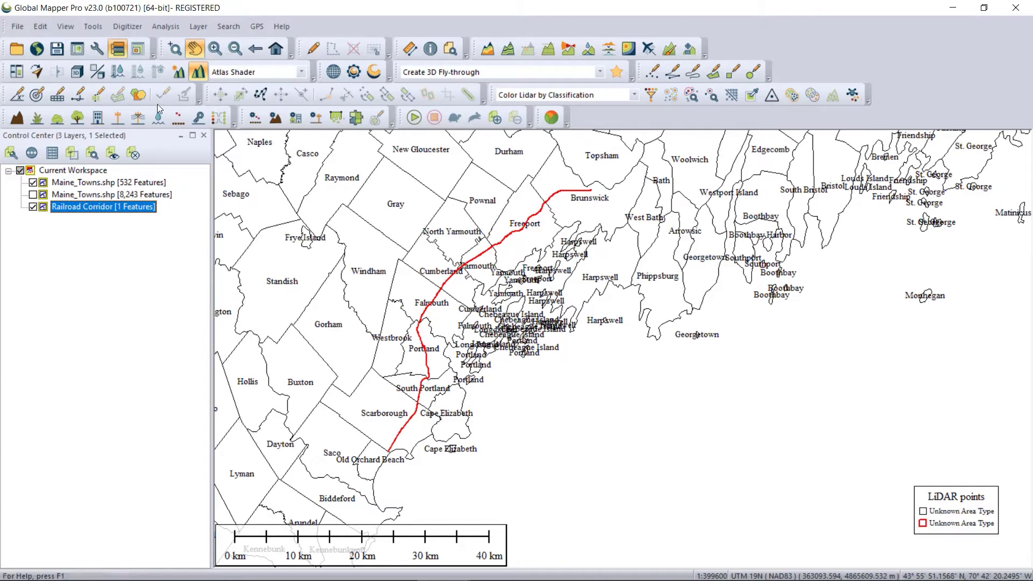
Step: Set up a Contains spatial operation with disabled layers shown and the new layer named Contenidas
click(138, 95)
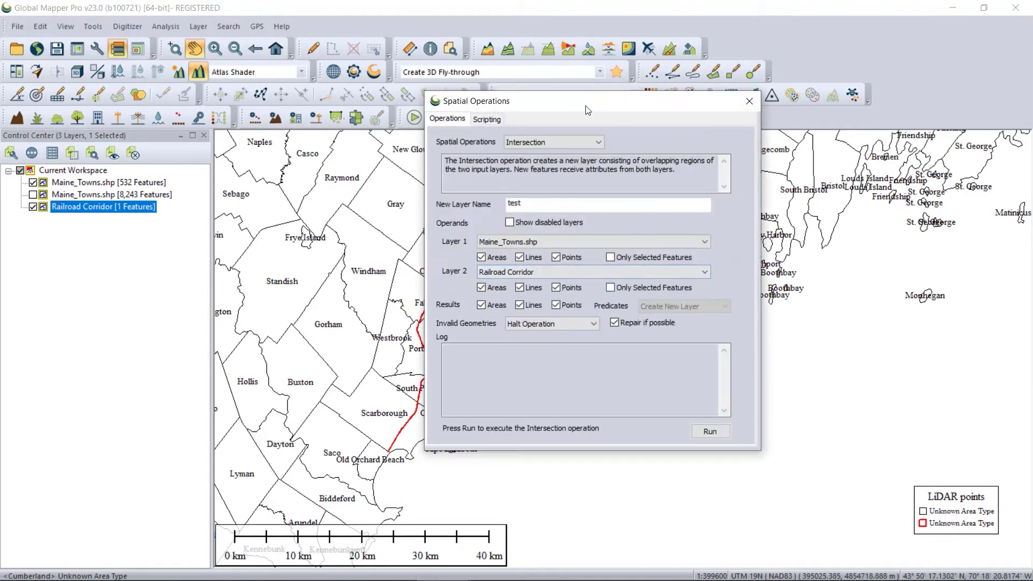
drag(584, 108, 668, 141)
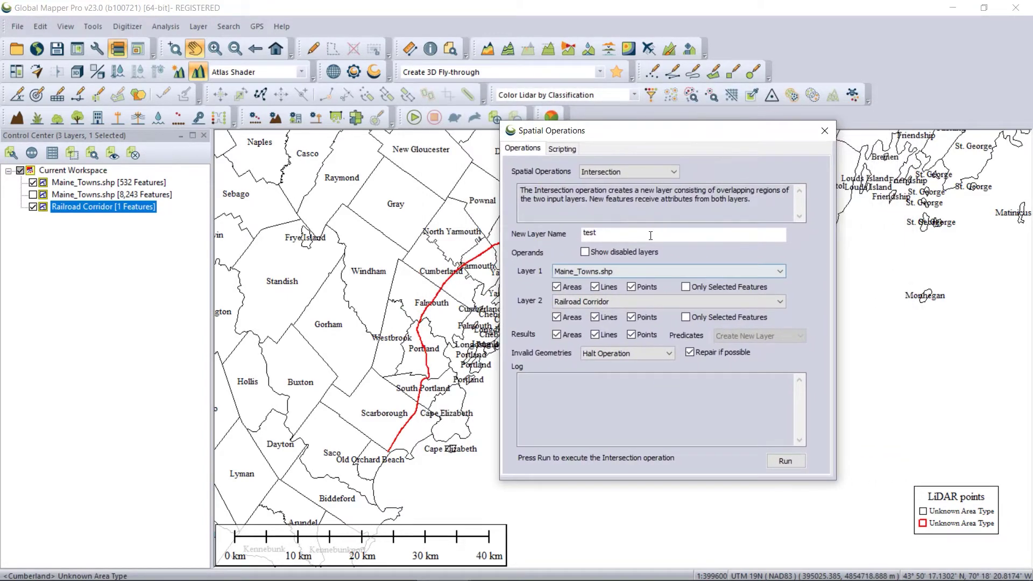
click(679, 173)
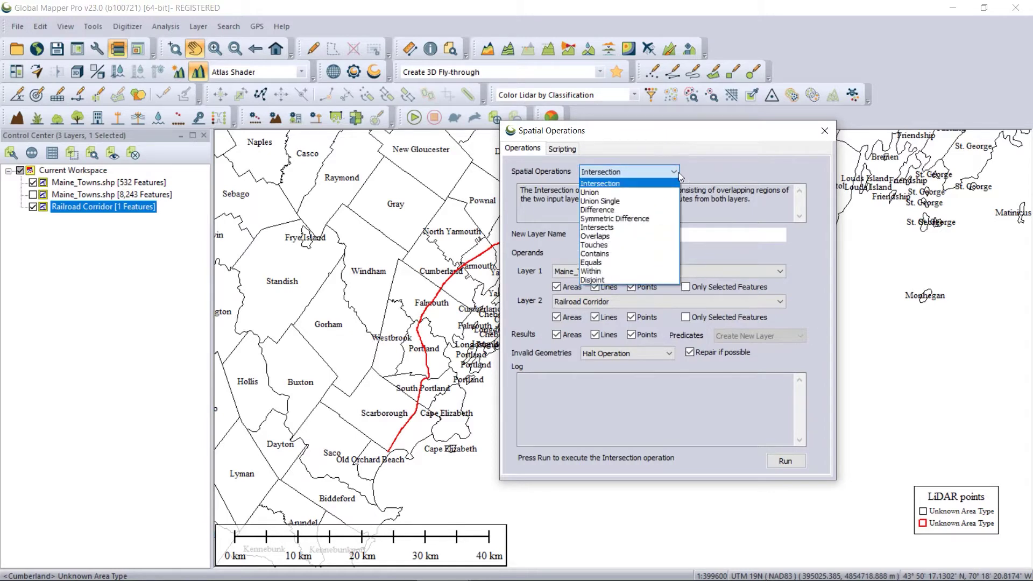
click(649, 253)
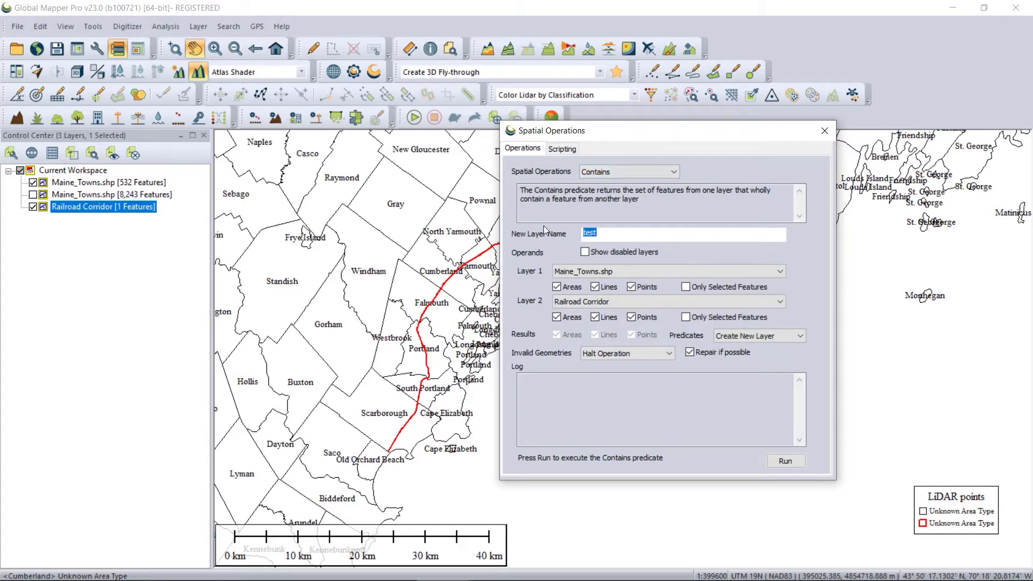
text(Contenidas)
Step: Try Railroad Corridor as Layer 1 and Maine_Towns.shp as Layer 2 of the Contains operation
click(596, 273)
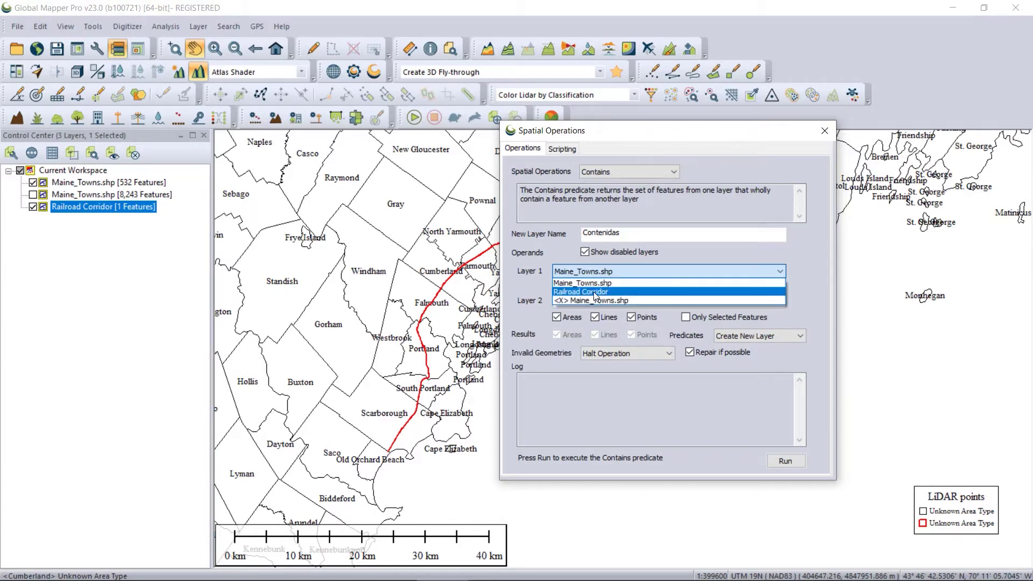
click(603, 273)
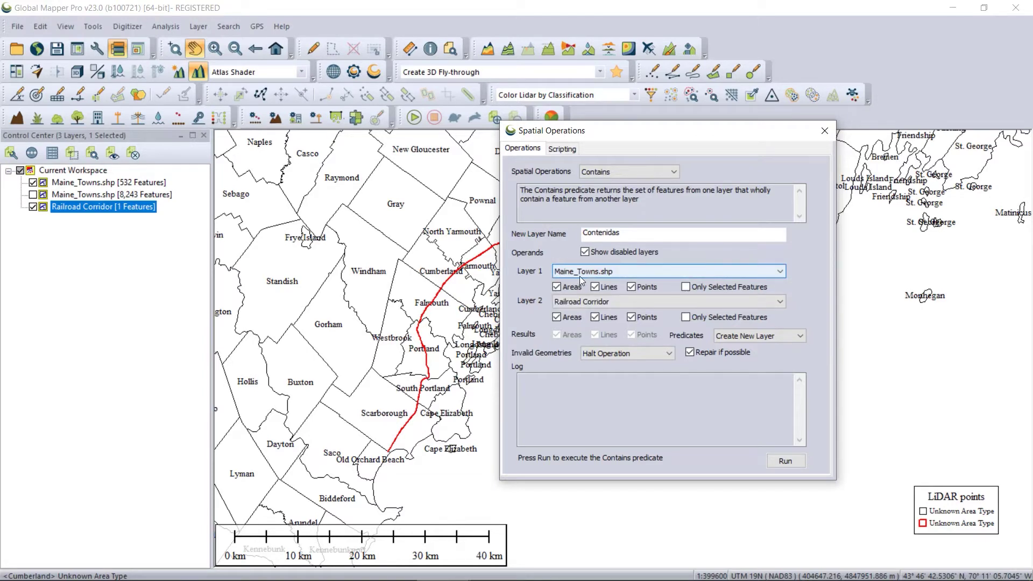
click(580, 276)
click(584, 289)
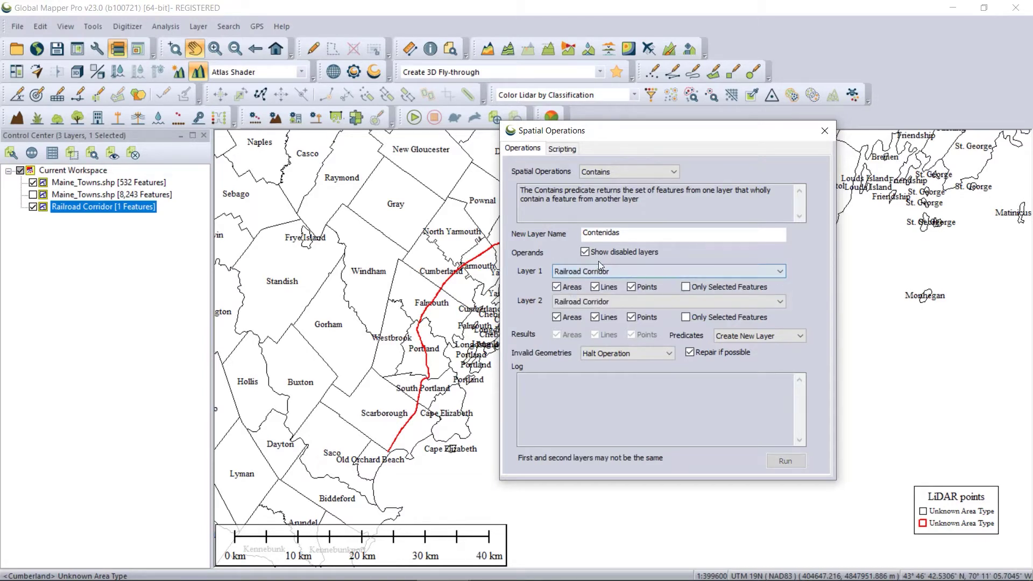
click(582, 302)
click(579, 320)
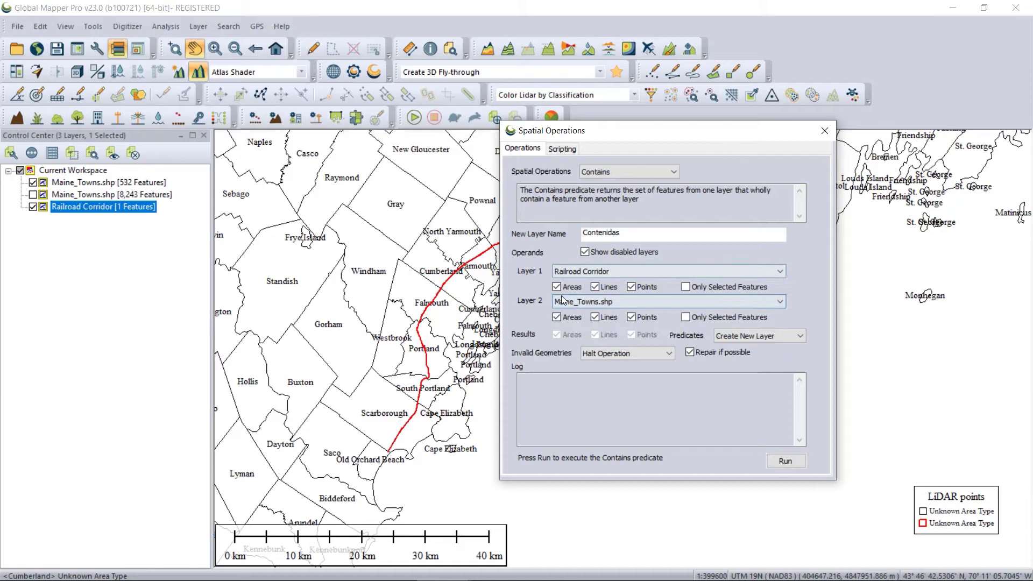
Step: Set Layer 1 to Maine_Towns.shp and Layer 2 to Railroad Corridor for the Contains operation
click(623, 270)
click(615, 282)
click(608, 304)
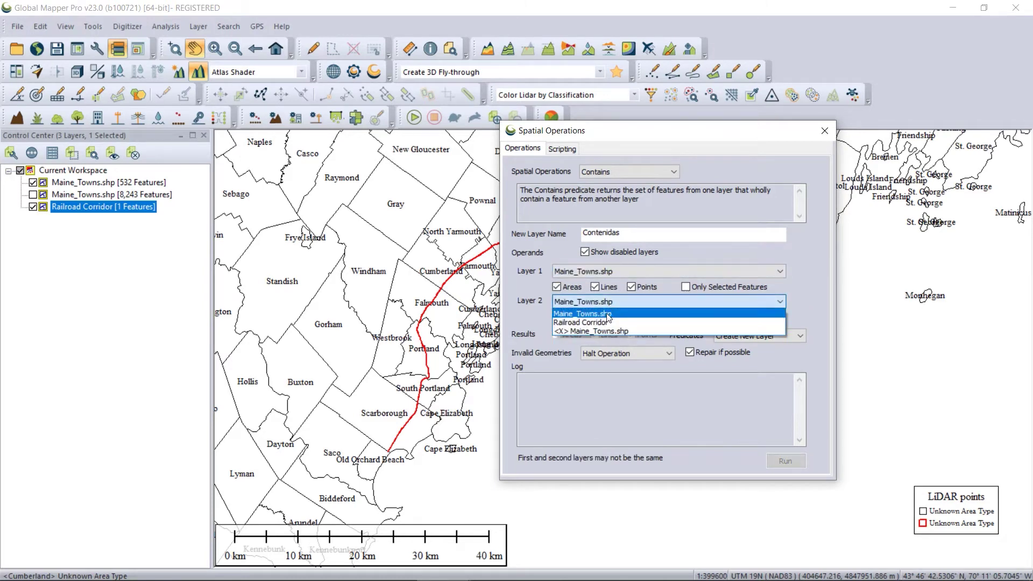
click(603, 321)
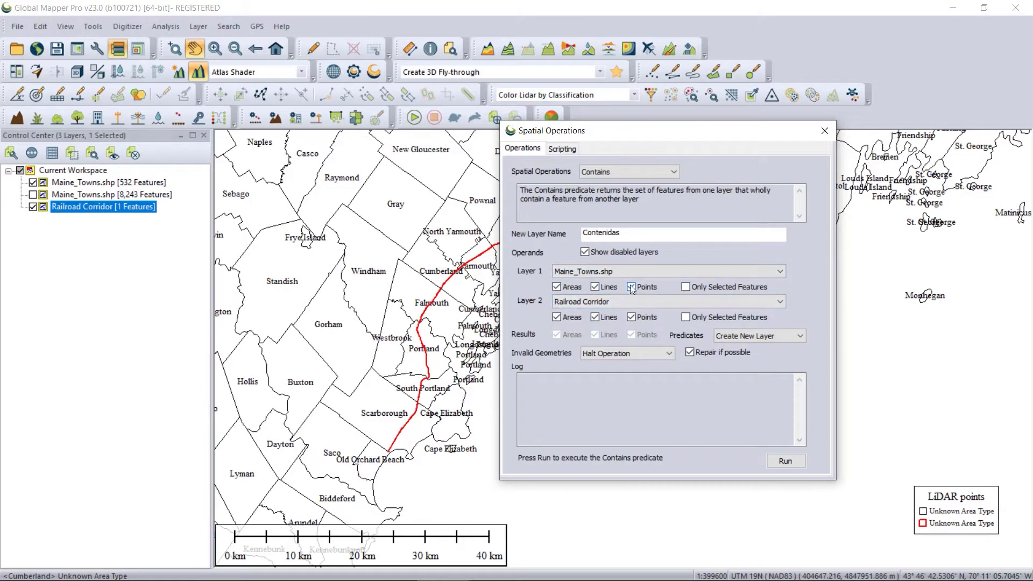
Step: Choose Create New Layer as the predicate result and review the options for handling invalid geometries
click(557, 287)
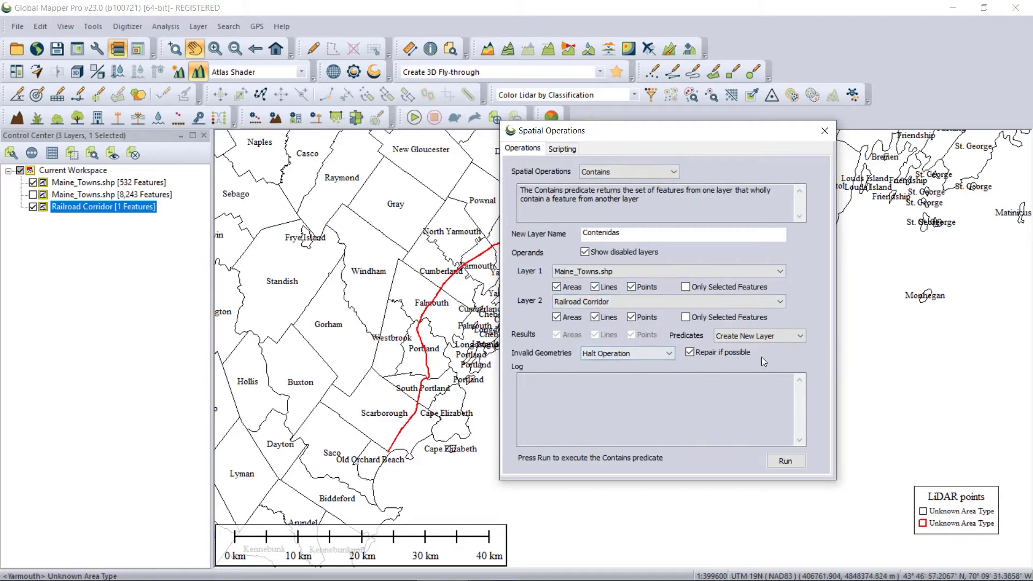
click(800, 336)
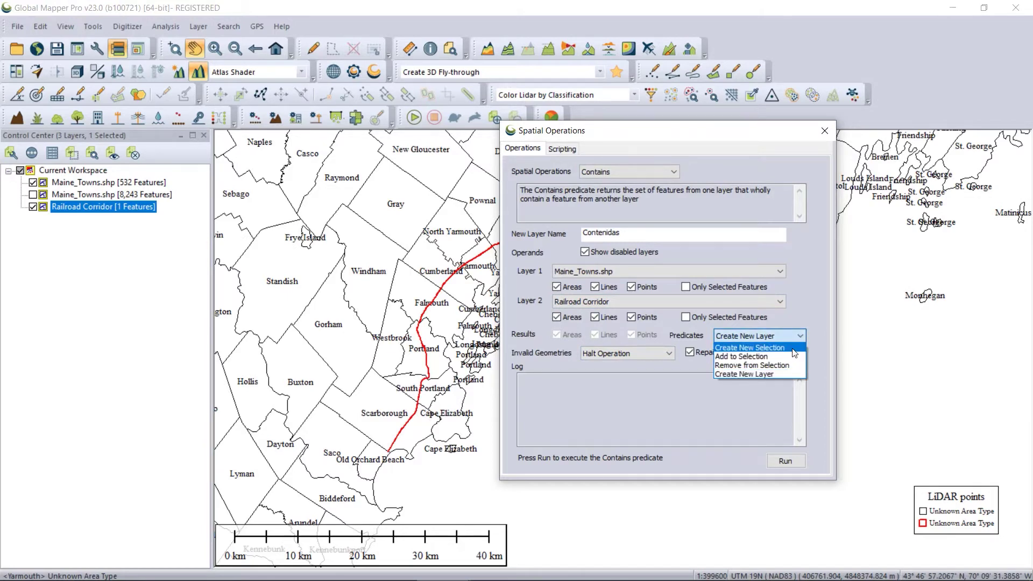
click(777, 373)
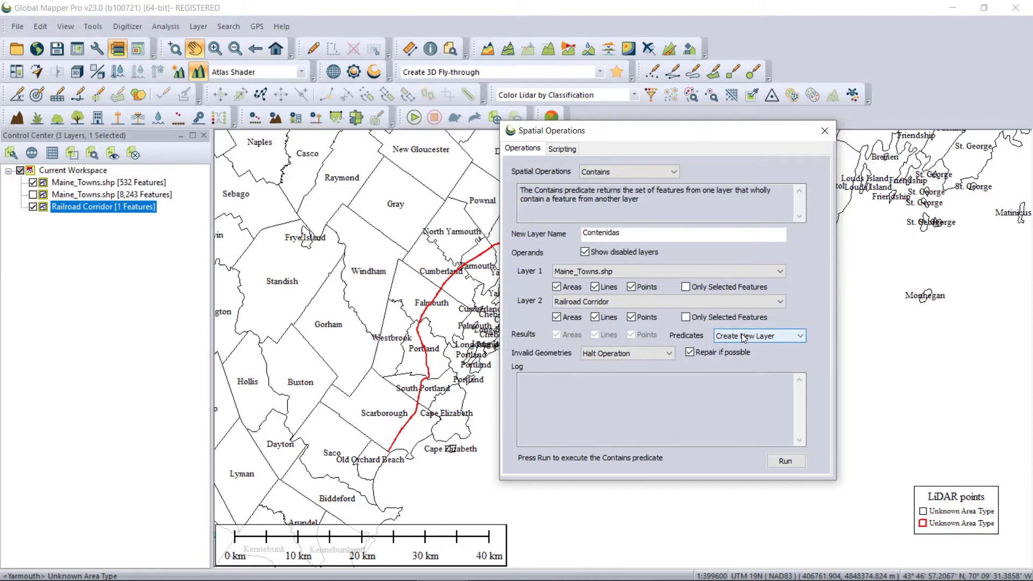
click(669, 354)
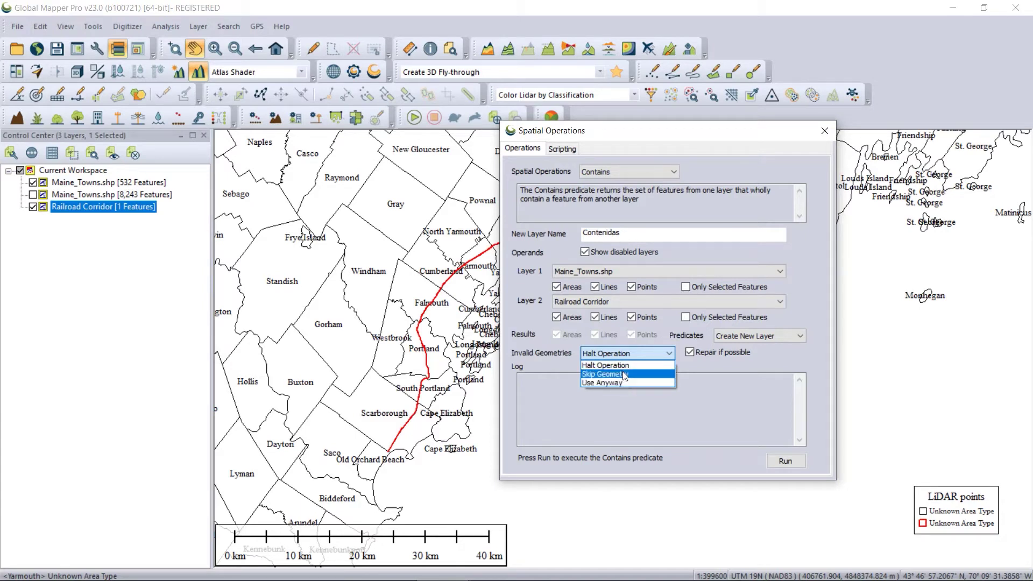
click(774, 351)
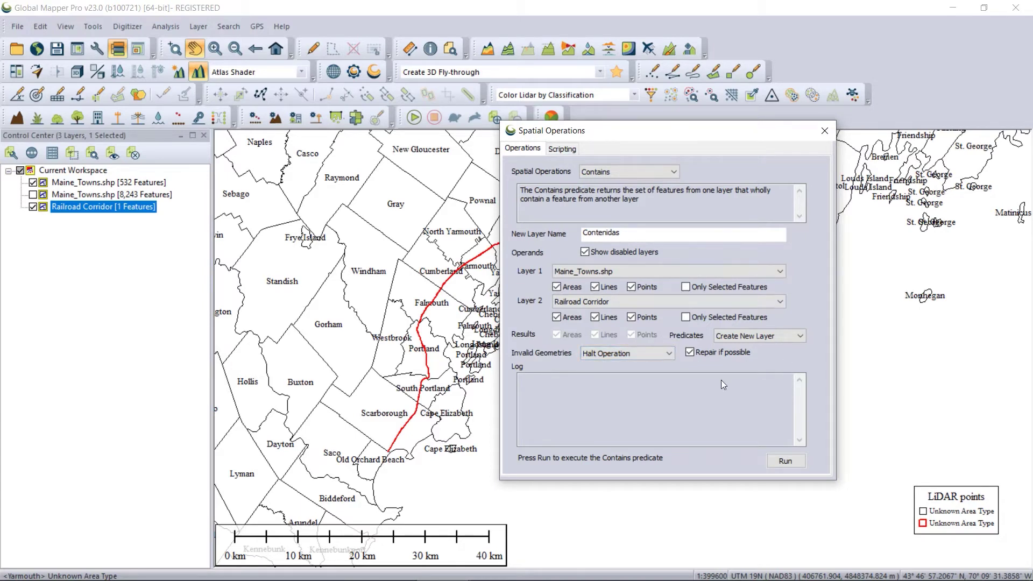
Step: Run the Contains operation on the towns and railroad layers and review its log
click(791, 462)
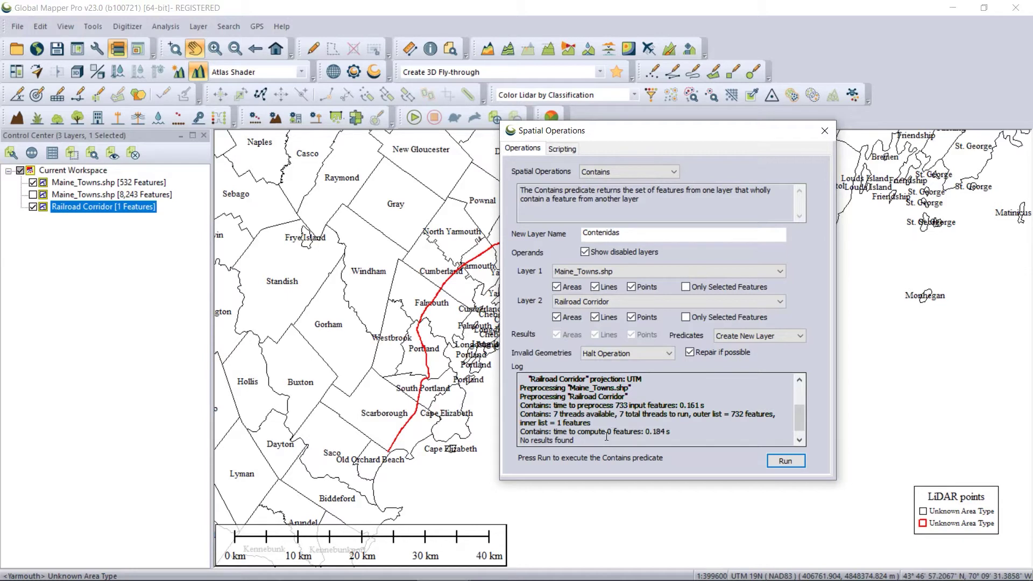
drag(799, 425, 802, 402)
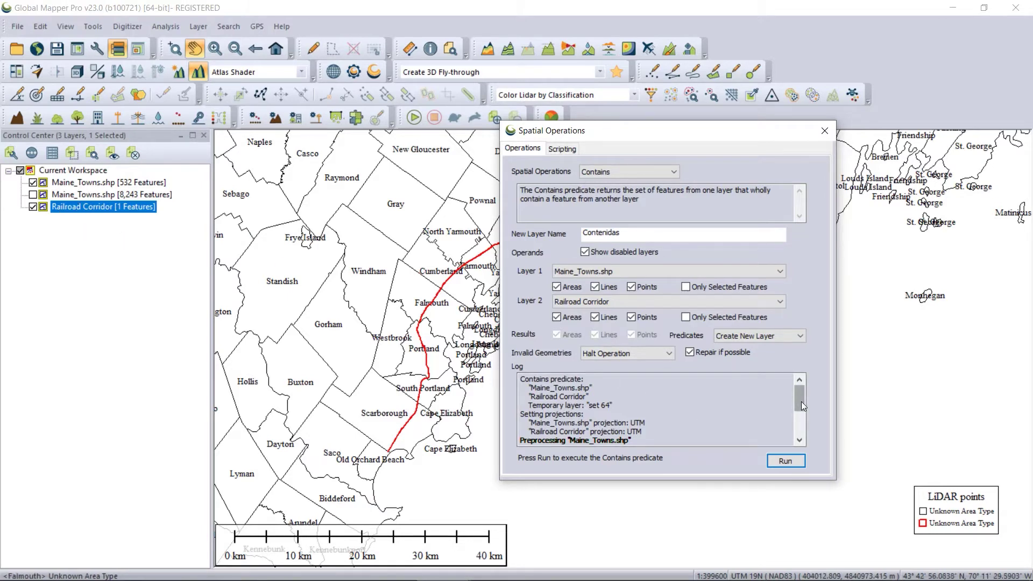
mouse_move(801, 406)
mouse_down()
mouse_move(802, 432)
mouse_move(802, 404)
mouse_up()
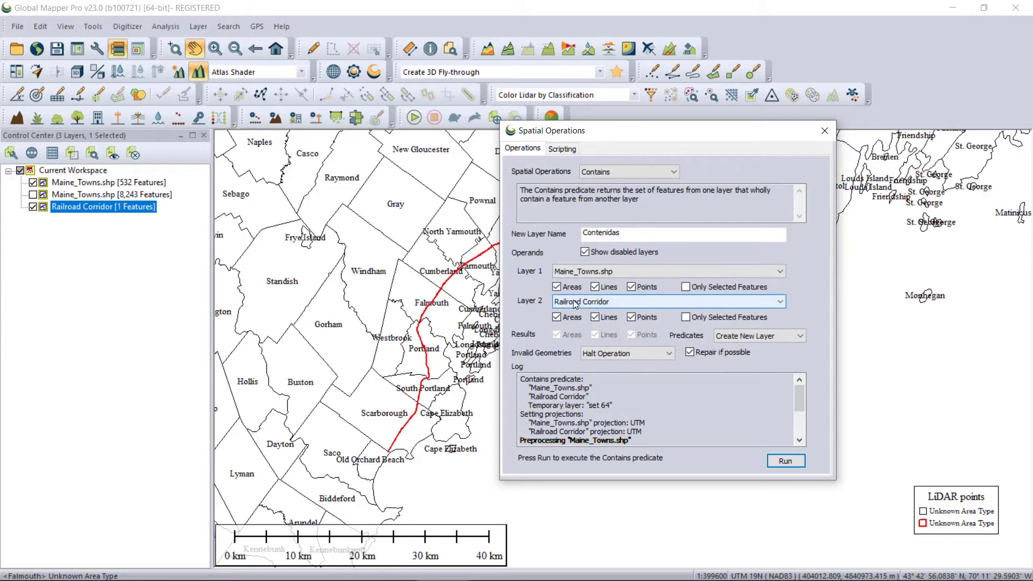
mouse_move(802, 406)
mouse_down()
mouse_move(802, 427)
mouse_move(803, 399)
mouse_up()
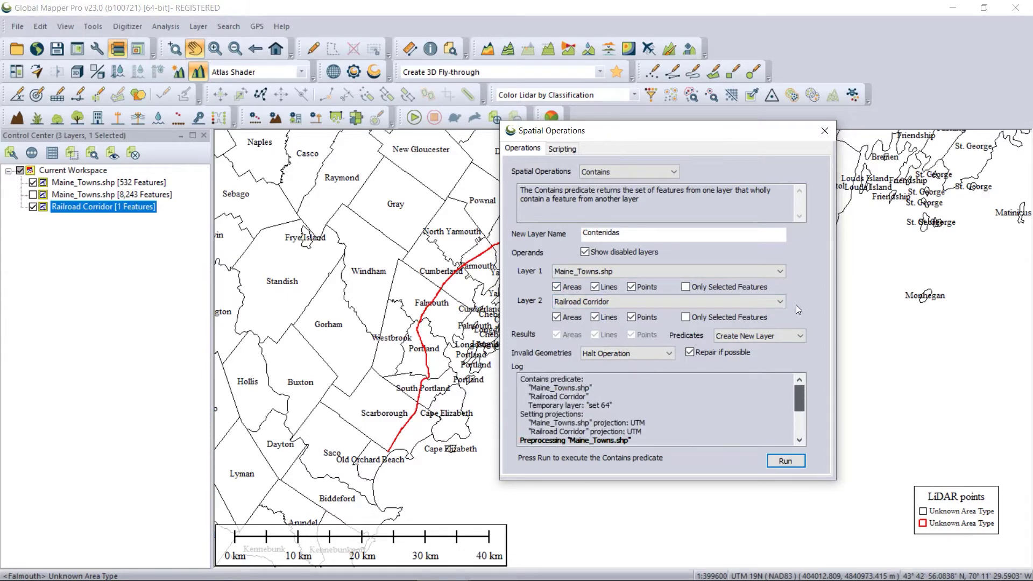
Step: Run an Intersection of Maine_Towns.shp and Railroad Corridor into a new layer named Intersección
click(674, 173)
click(636, 183)
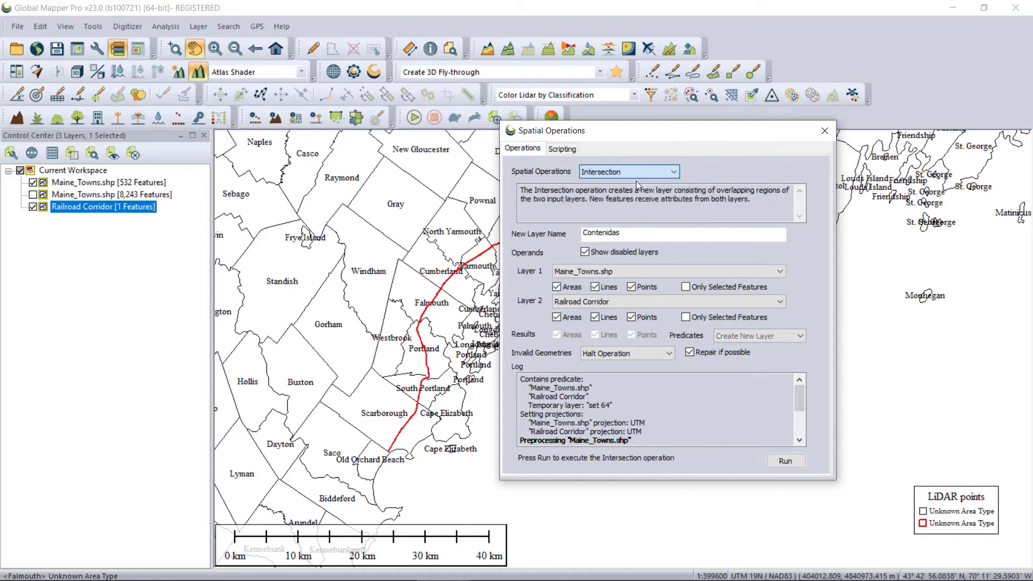
drag(629, 235, 543, 227)
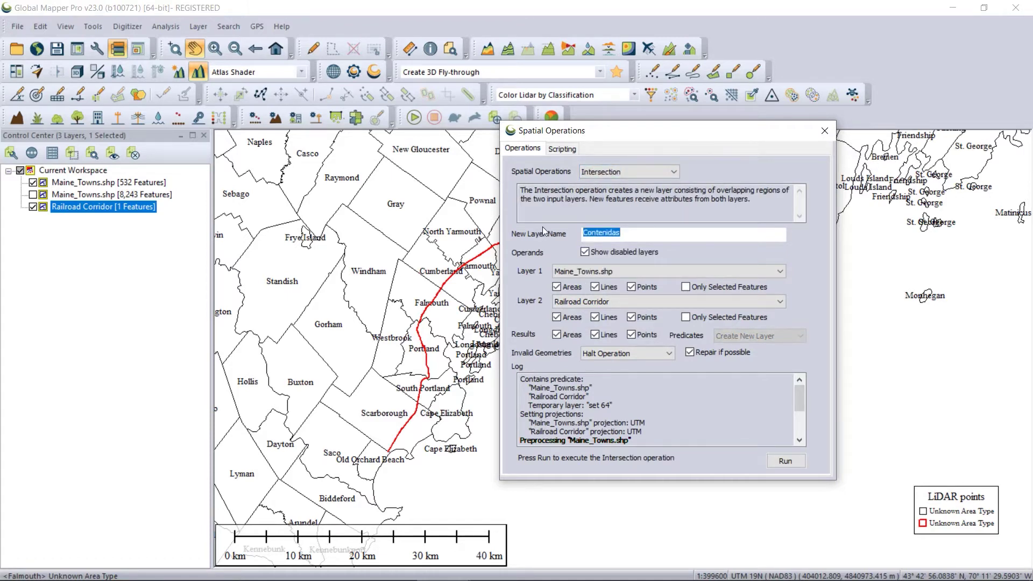
text(Inte)
key(BackSpace)
key(BackSpace)
text(tersección)
mouse_move(805, 405)
mouse_down()
mouse_move(806, 441)
mouse_move(811, 389)
mouse_up()
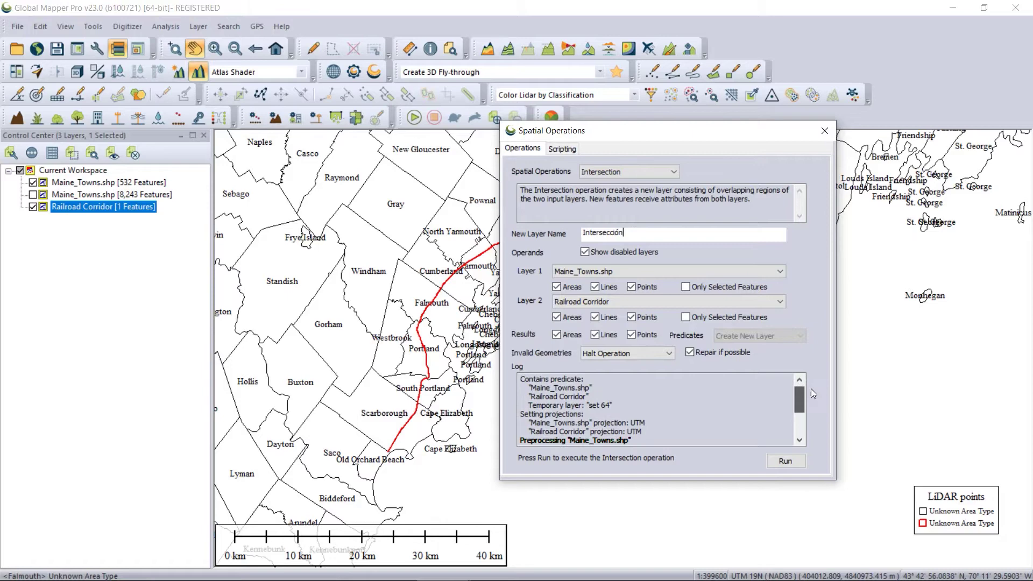
click(785, 461)
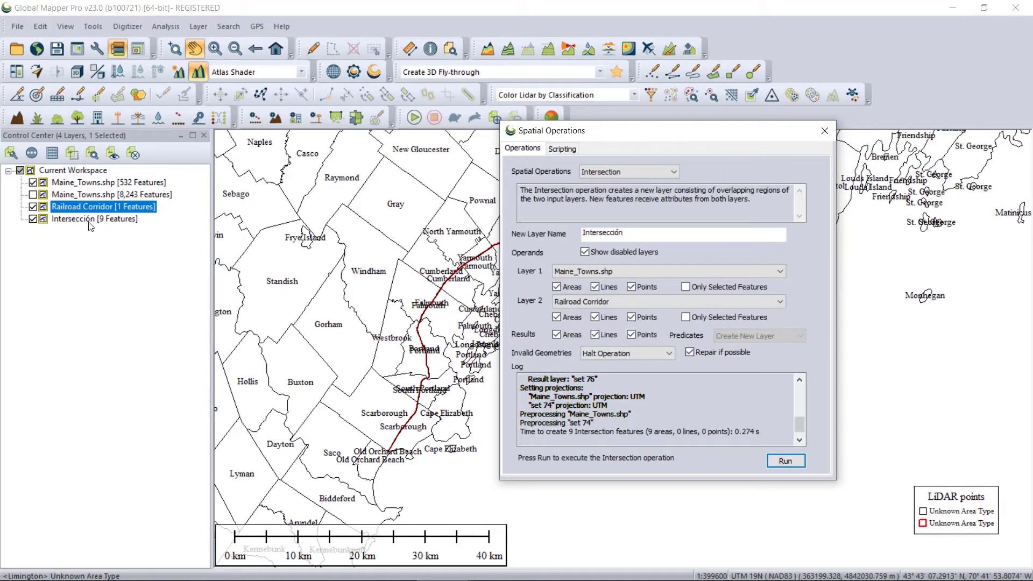
click(825, 131)
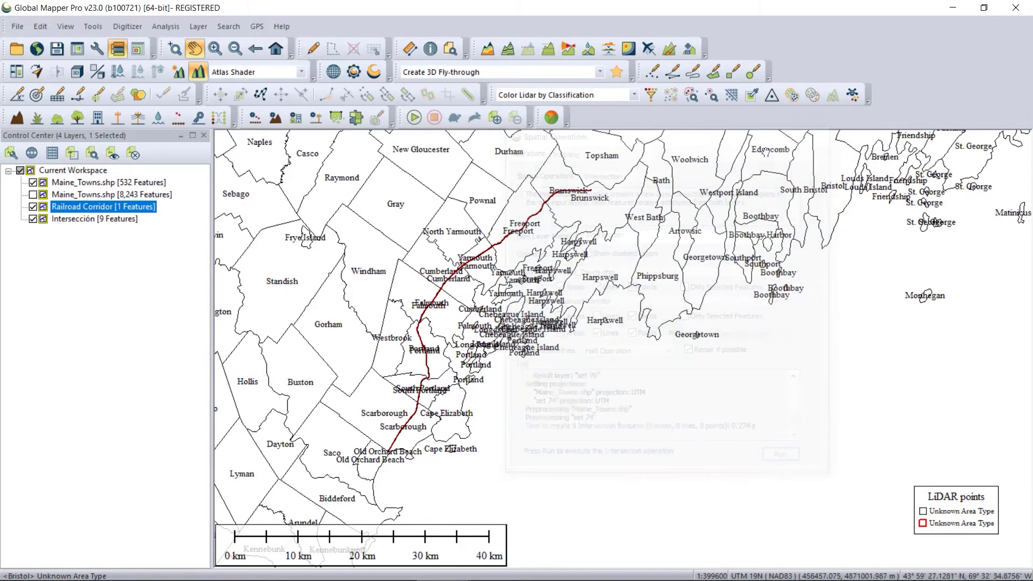
Step: Hide the 532-feature Maine_Towns.shp and Railroad Corridor layers to leave only Intersección displayed
click(34, 183)
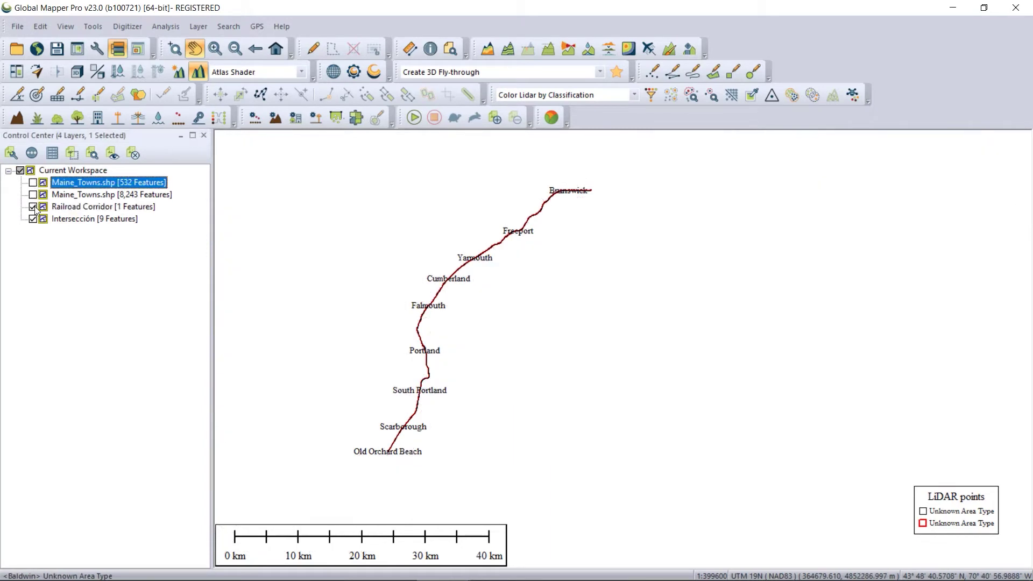
click(34, 208)
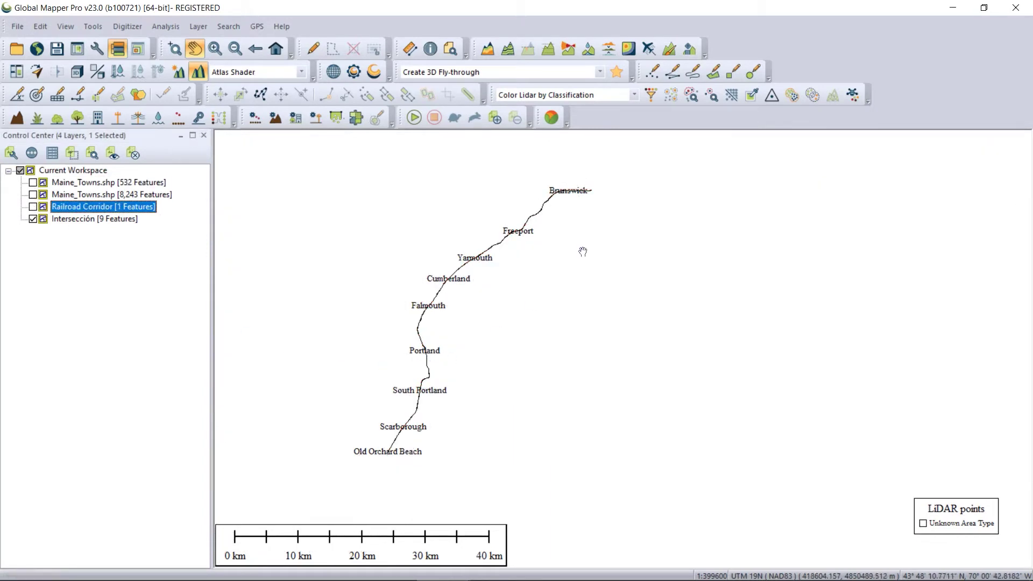
Step: Compare the Intersección layer with Railroad Corridor and the 532-feature Maine_Towns.shp by switching their visibility, leaving only Intersección displayed
click(33, 218)
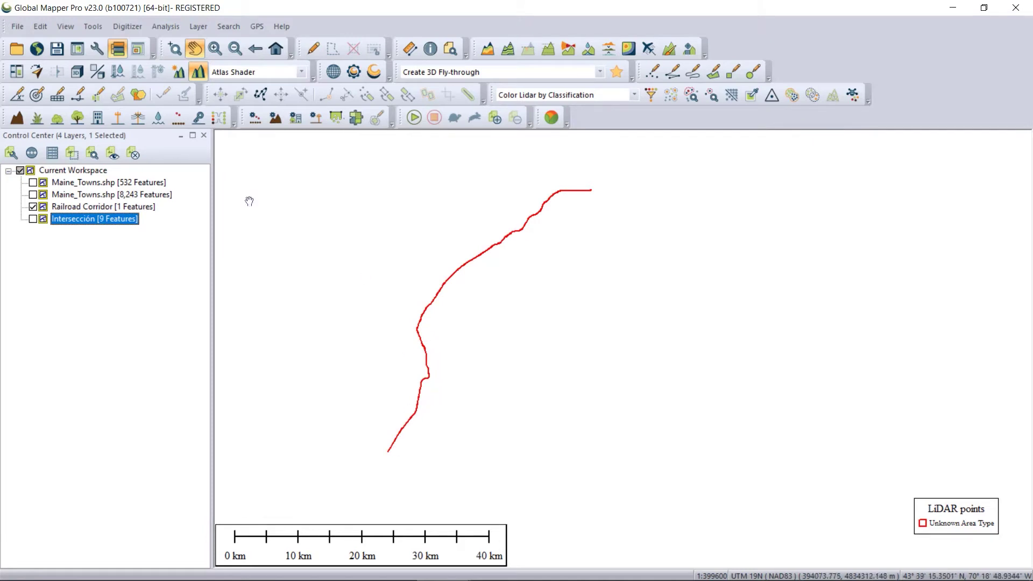
click(33, 183)
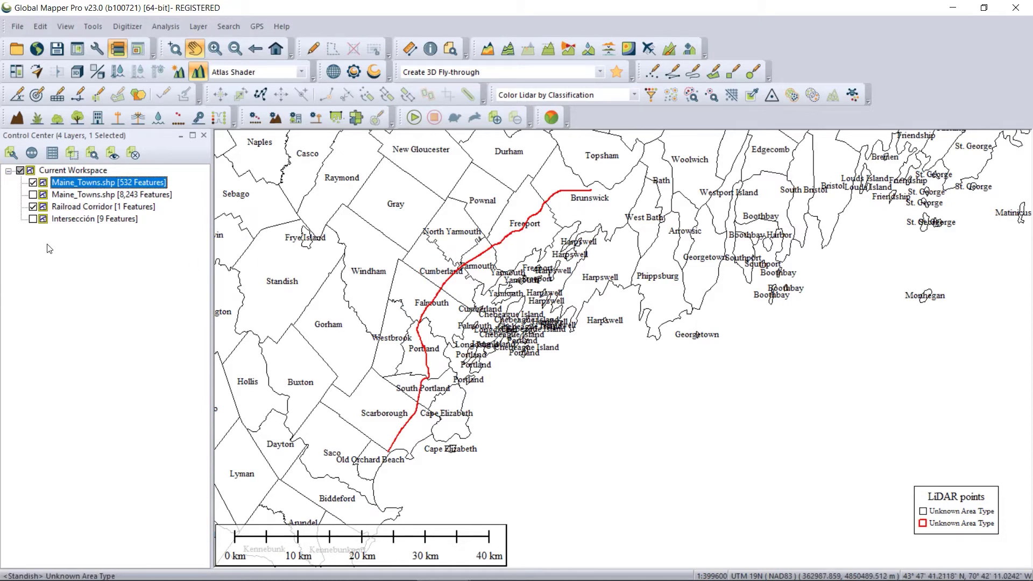
click(33, 219)
click(33, 206)
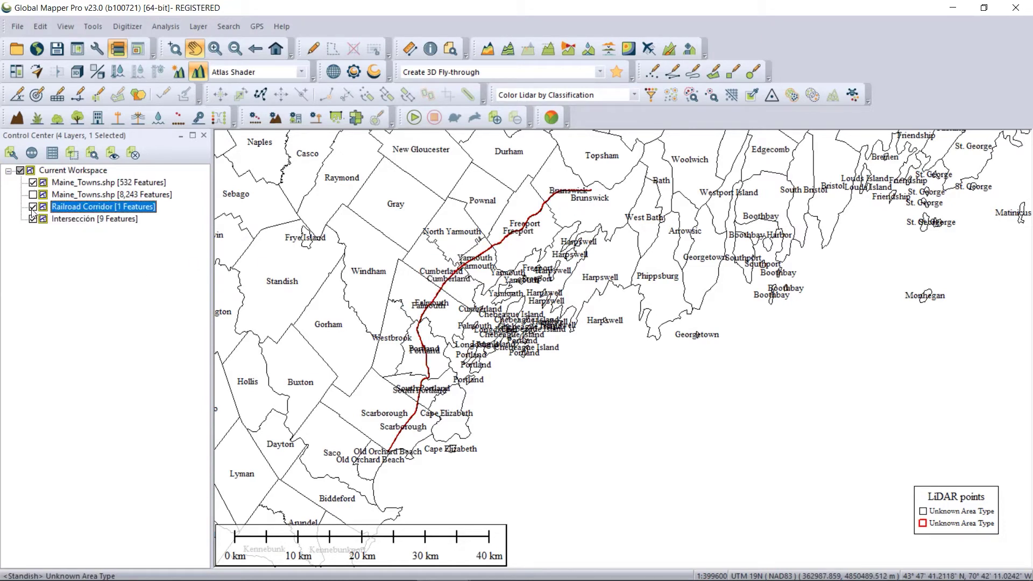
click(33, 183)
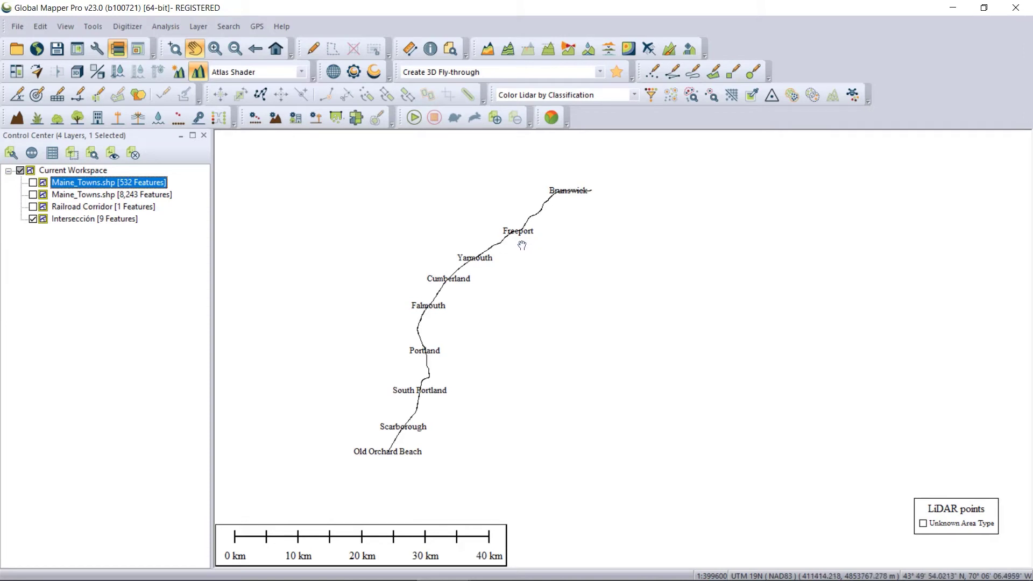
scroll(522, 245, up, 2)
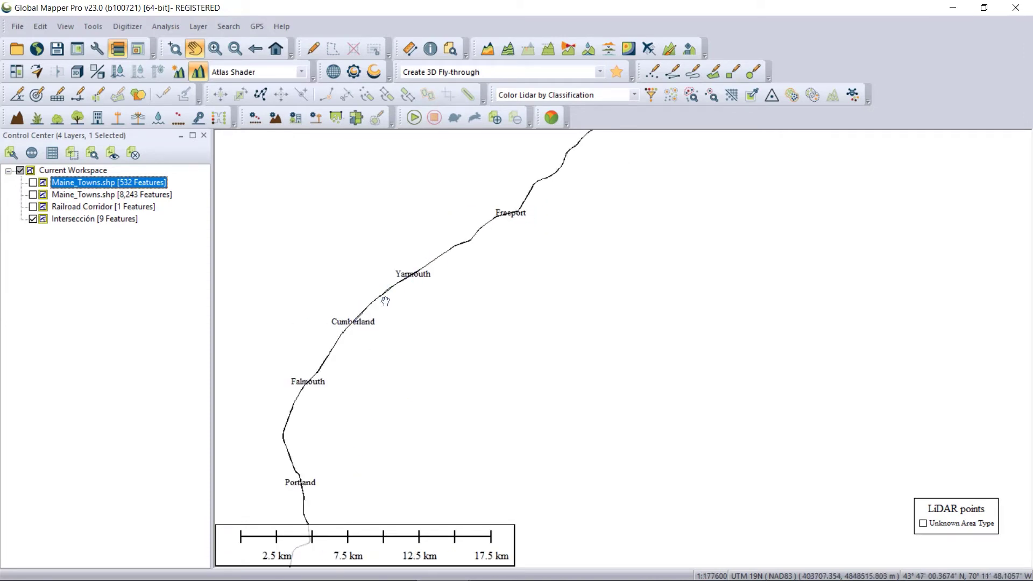
scroll(526, 237, down, 2)
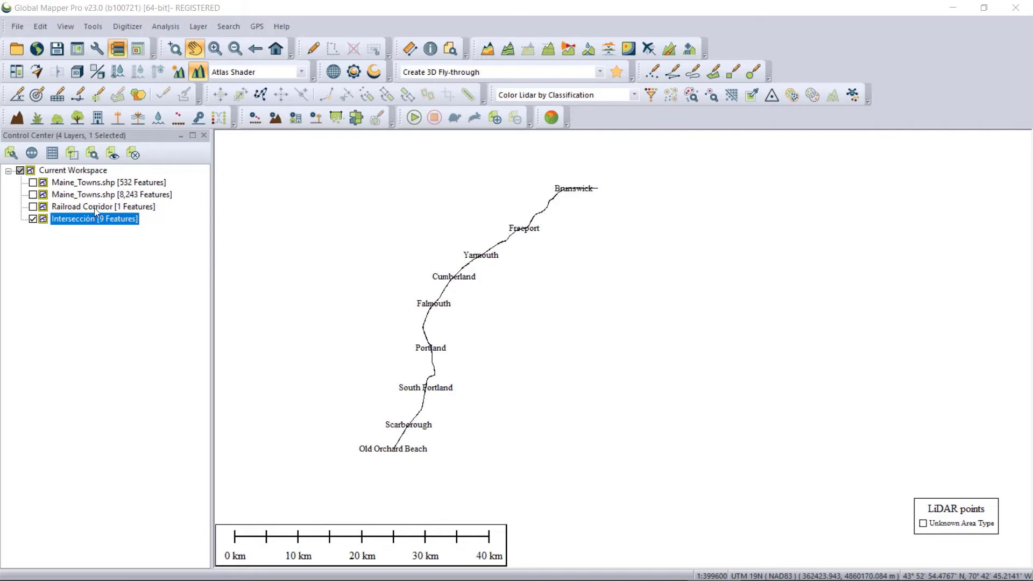
Step: Hide the Intersección layer and display Railroad Corridor with the 532-feature Maine_Towns.shp
click(139, 96)
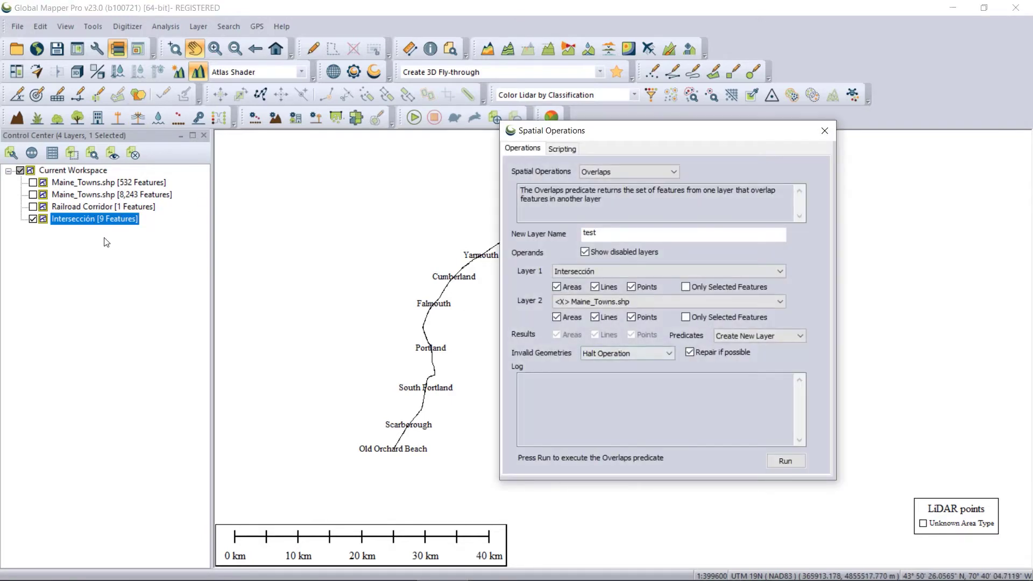
click(826, 132)
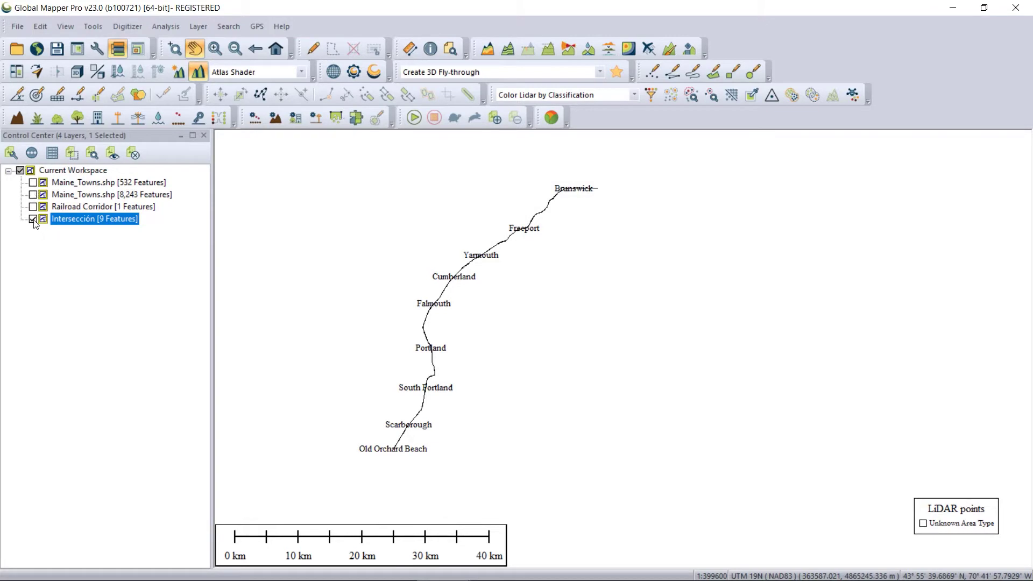
click(33, 218)
click(33, 207)
click(33, 183)
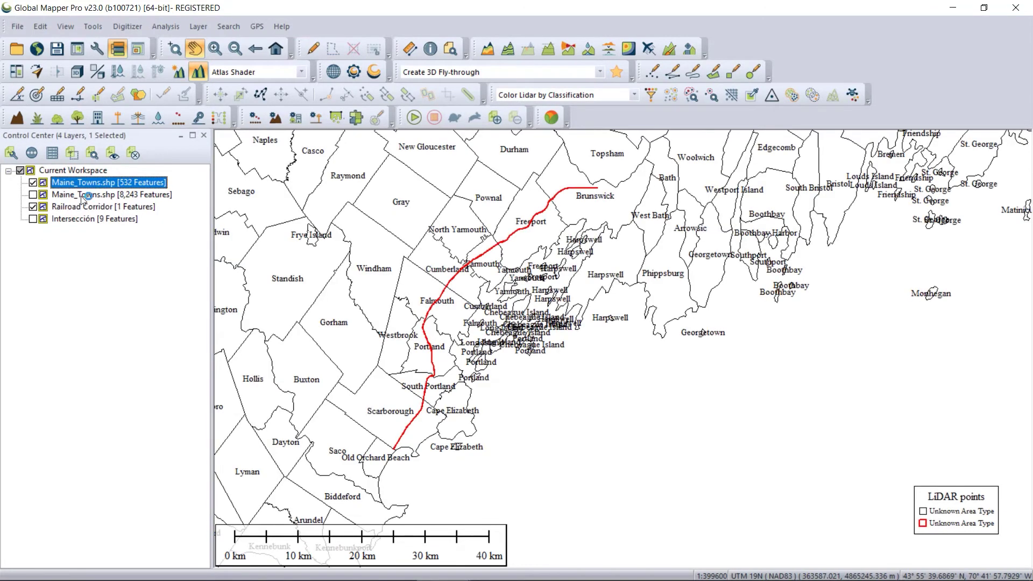
Step: Run an Overlaps of Maine_Towns.shp with Railroad Corridor, excluding points from Railroad Corridor, into a new layer named test
click(141, 98)
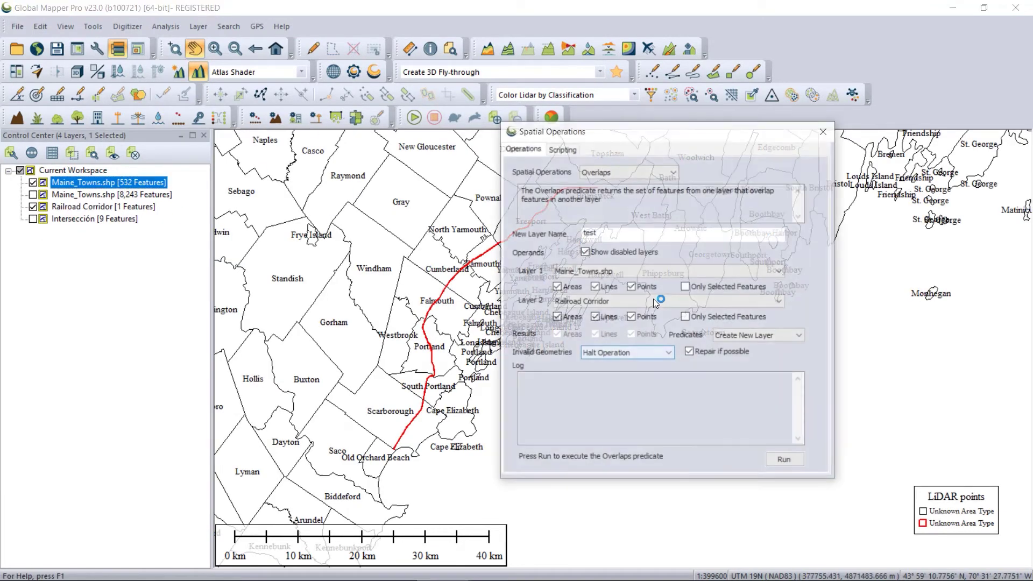
click(671, 173)
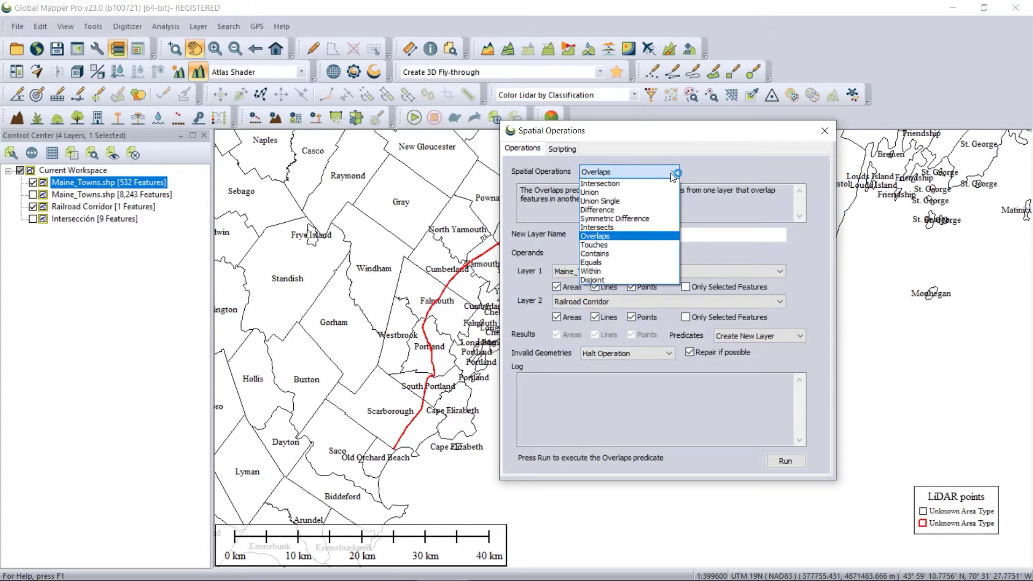
click(604, 237)
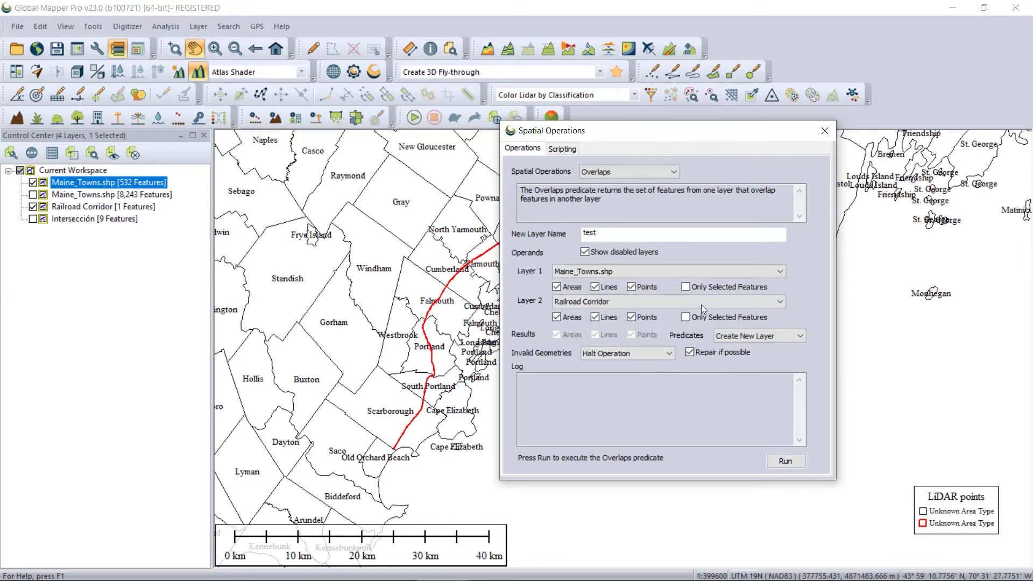
click(557, 317)
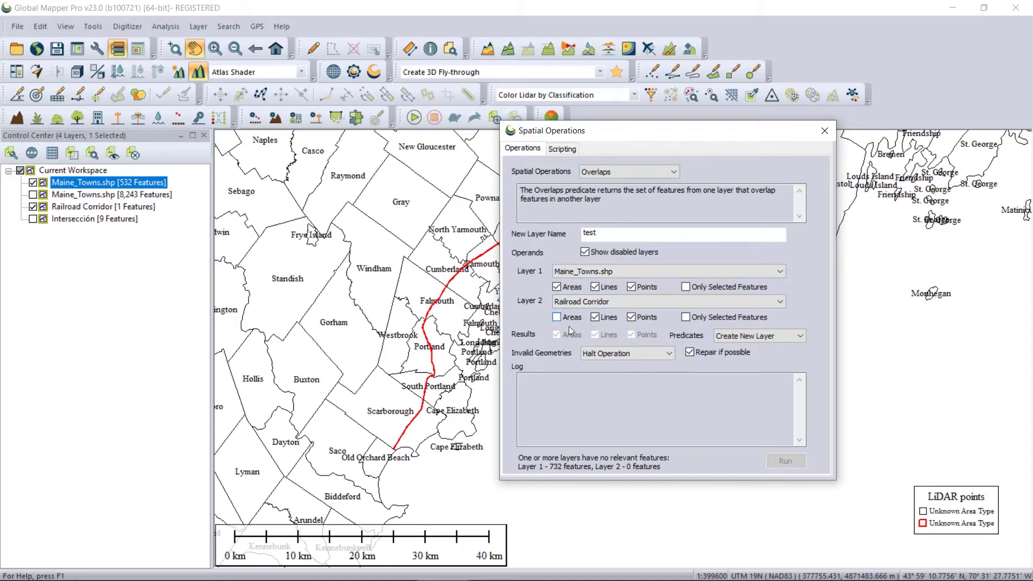
click(630, 318)
click(556, 287)
click(557, 317)
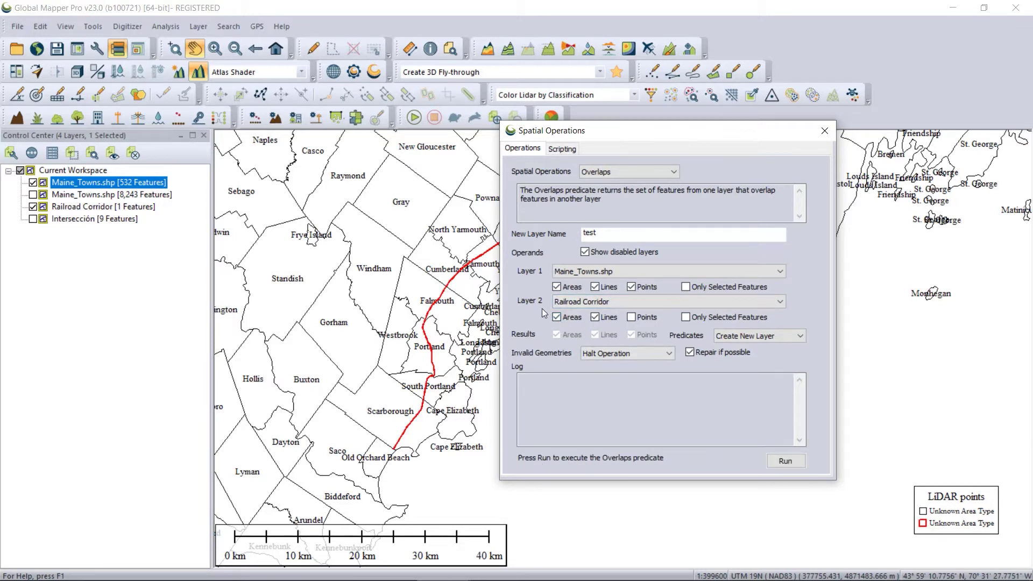
click(795, 461)
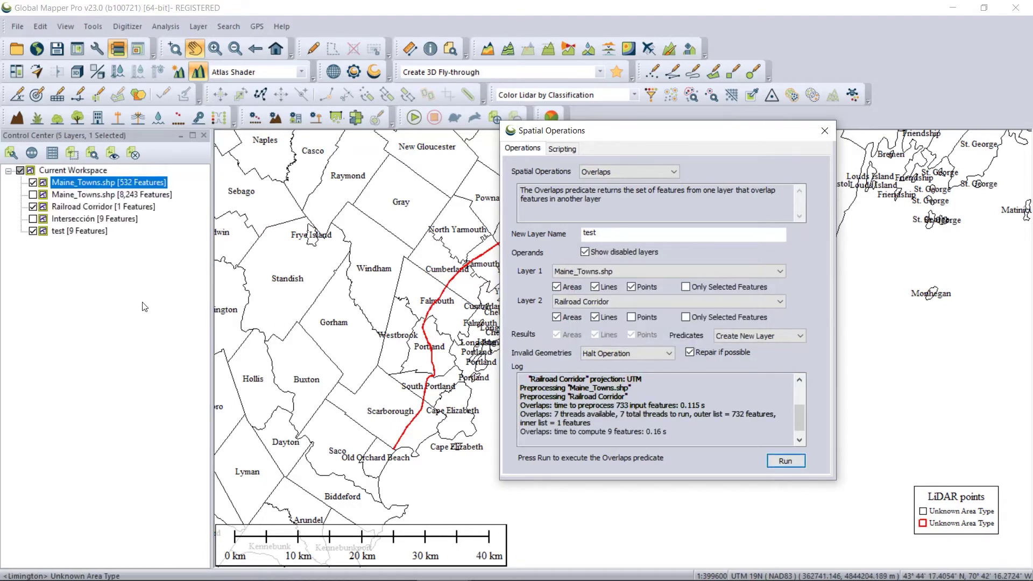
click(824, 131)
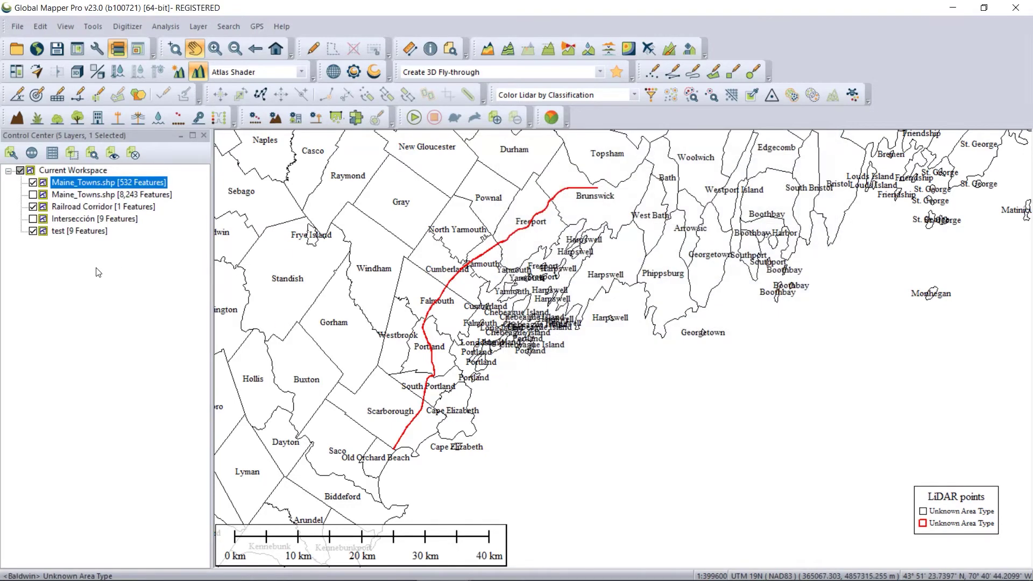
Step: Hide the 532-feature Maine_Towns.shp layer and inspect the test layer's towns against Railroad Corridor down to Old Orchard Beach
click(33, 182)
click(33, 207)
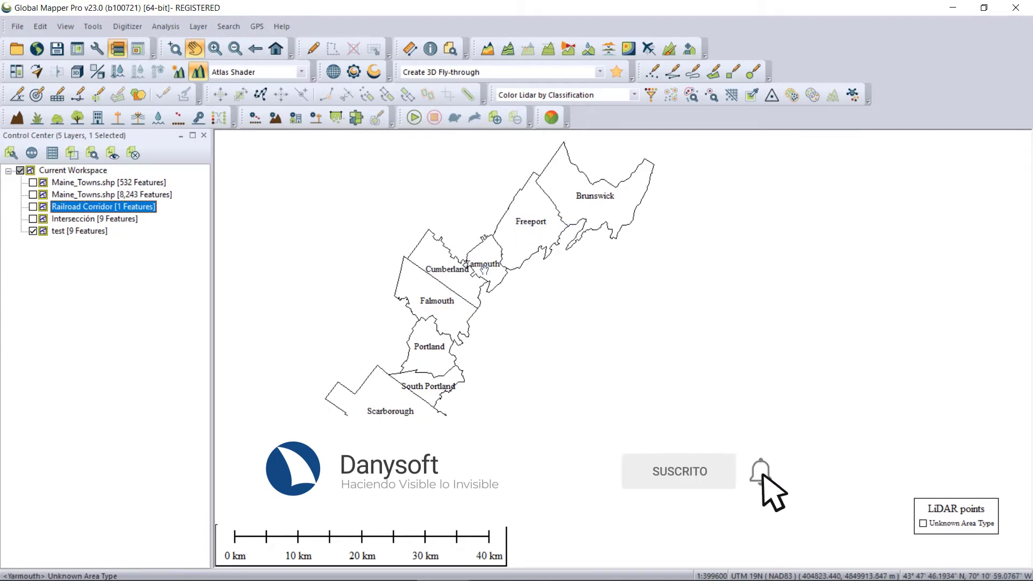
click(32, 207)
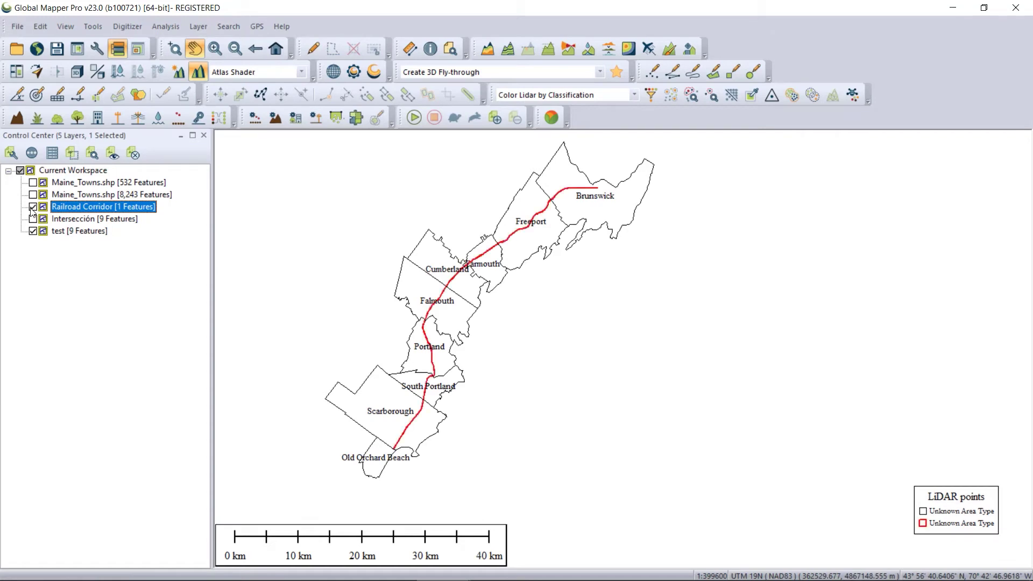
click(32, 207)
click(32, 207)
scroll(365, 479, up, 1)
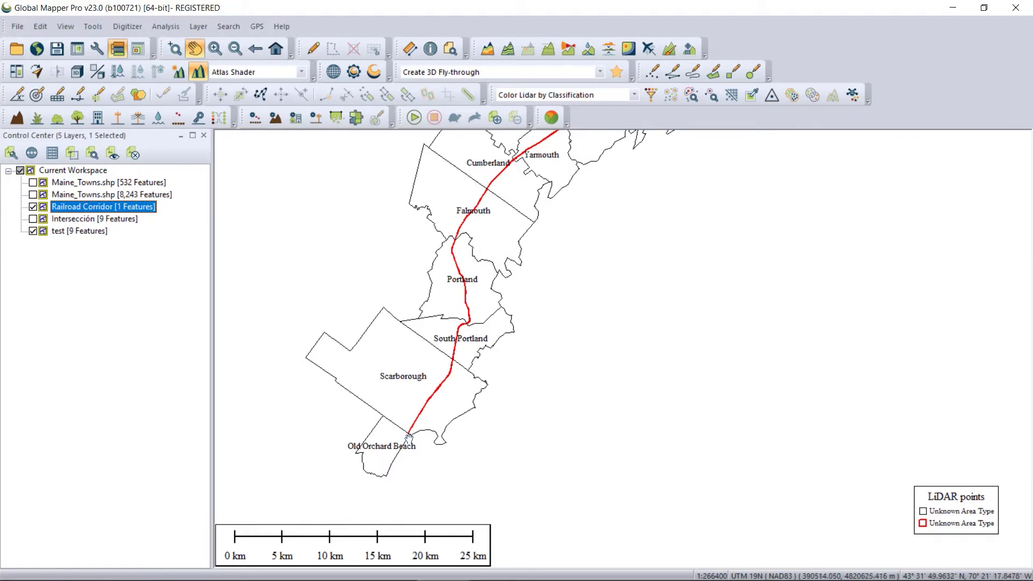
scroll(405, 441, up, 1)
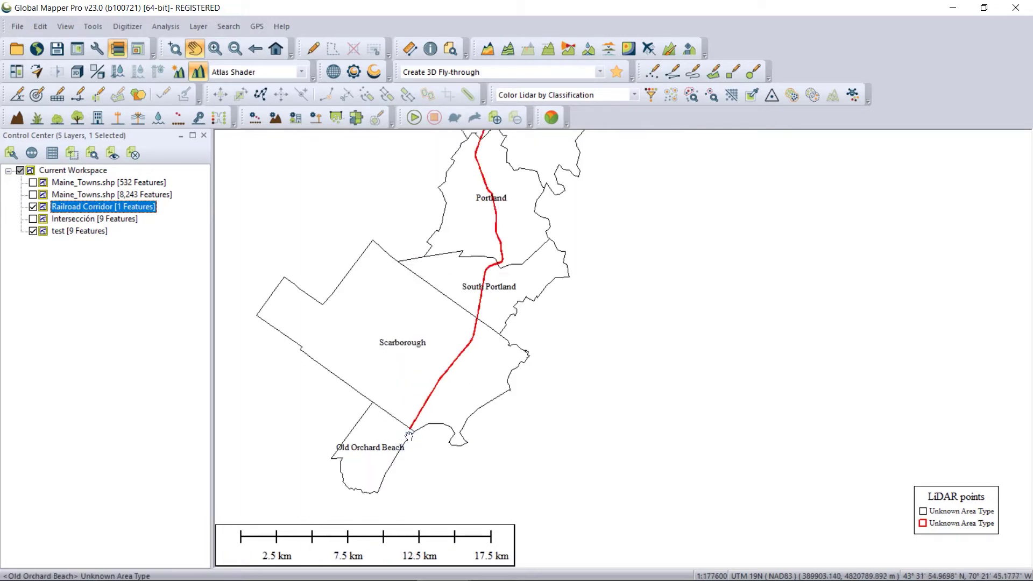
scroll(467, 391, down, 2)
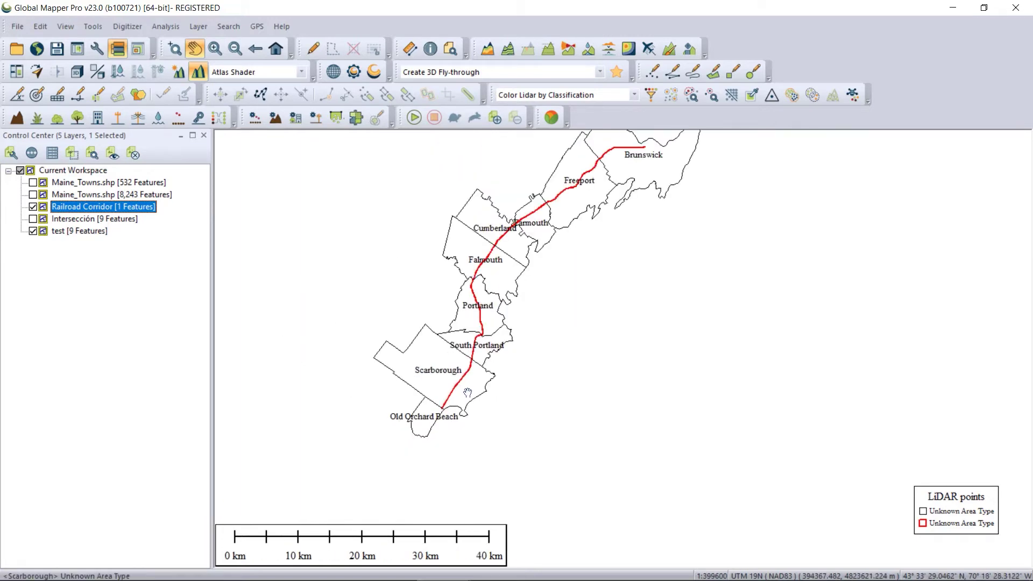
drag(619, 268, 643, 303)
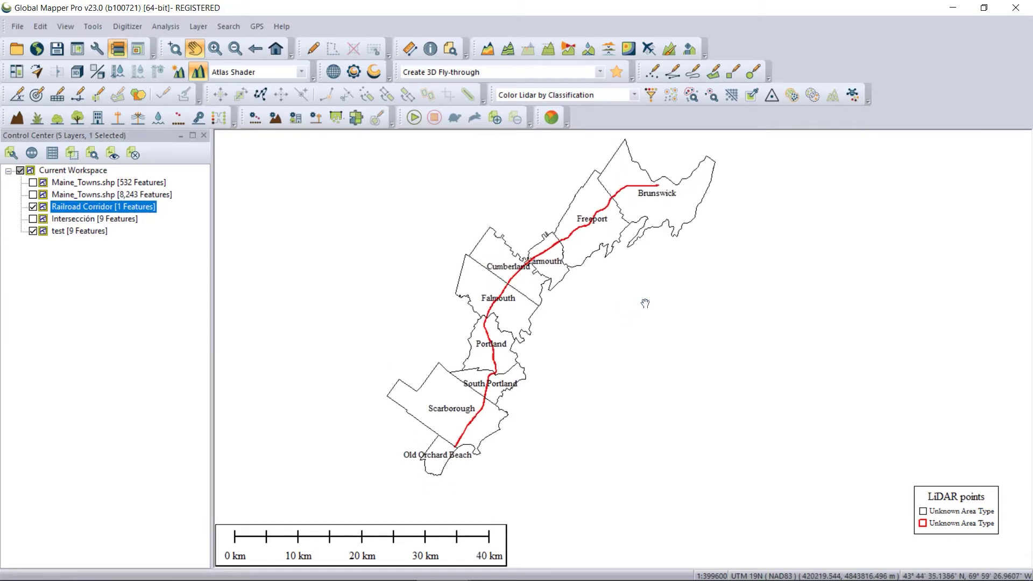
Step: Compare the Intersección and test results by displaying each alone, ending with test and Railroad Corridor displayed
click(33, 230)
click(32, 219)
click(33, 207)
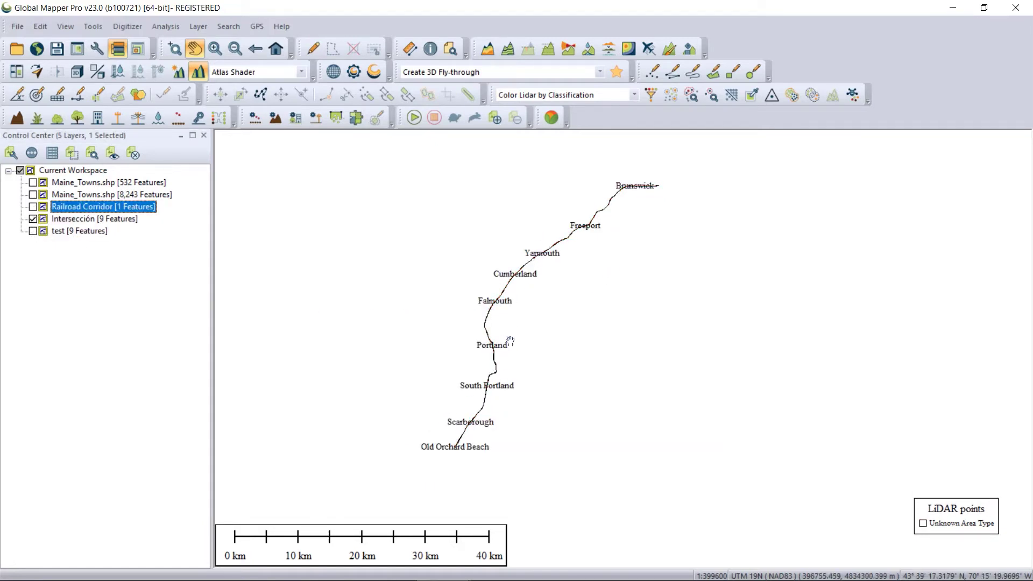
click(32, 231)
click(33, 219)
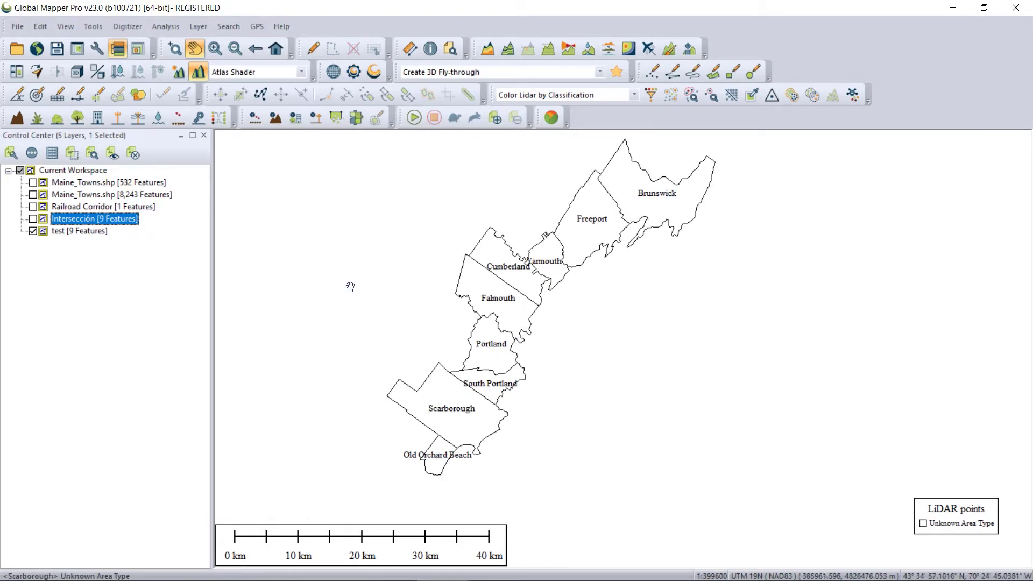
click(33, 207)
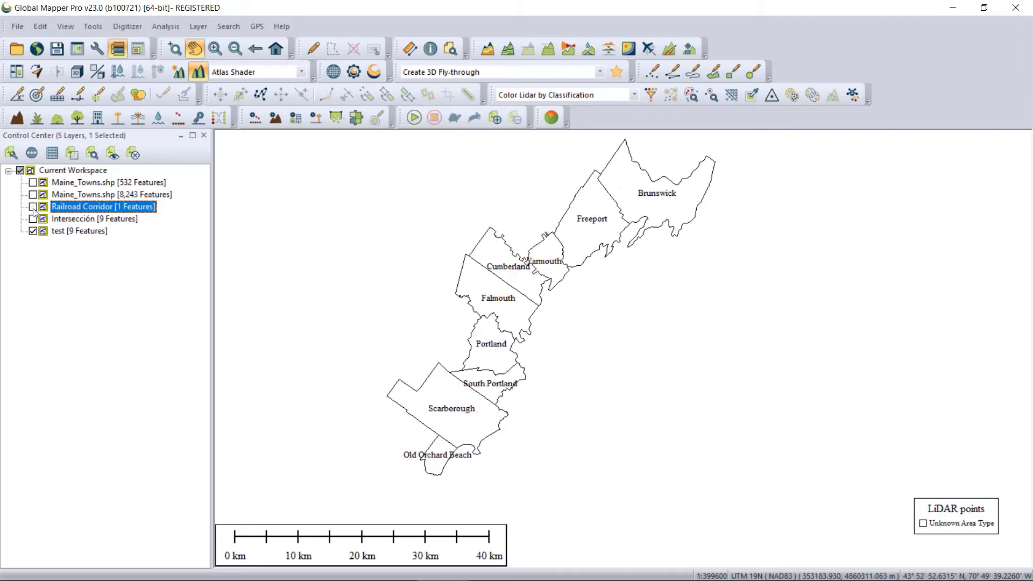
Step: Run an Overlaps of Railroad Corridor with test, including points from both layers, into a new layer named test-1
click(138, 95)
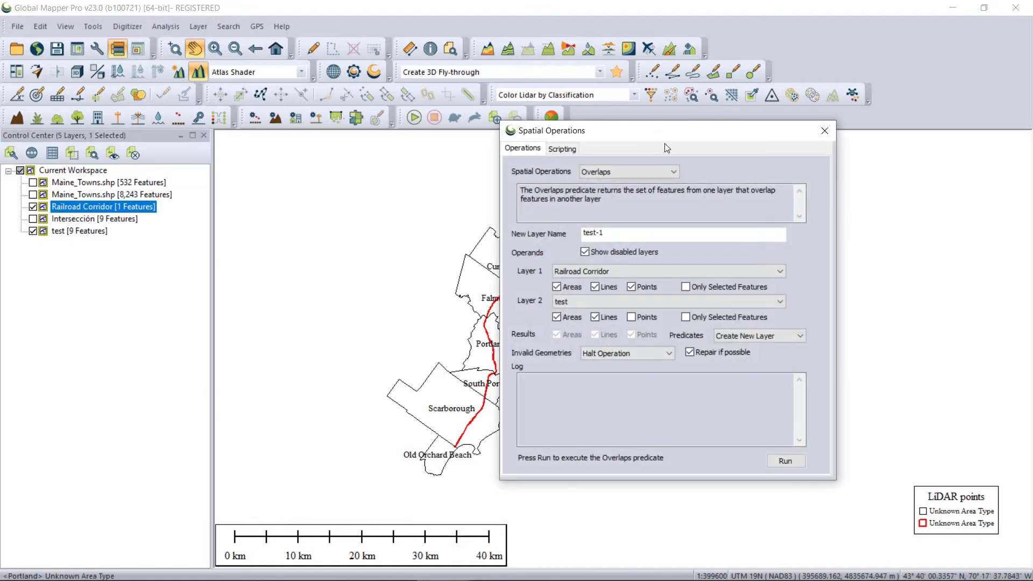
drag(649, 136, 610, 128)
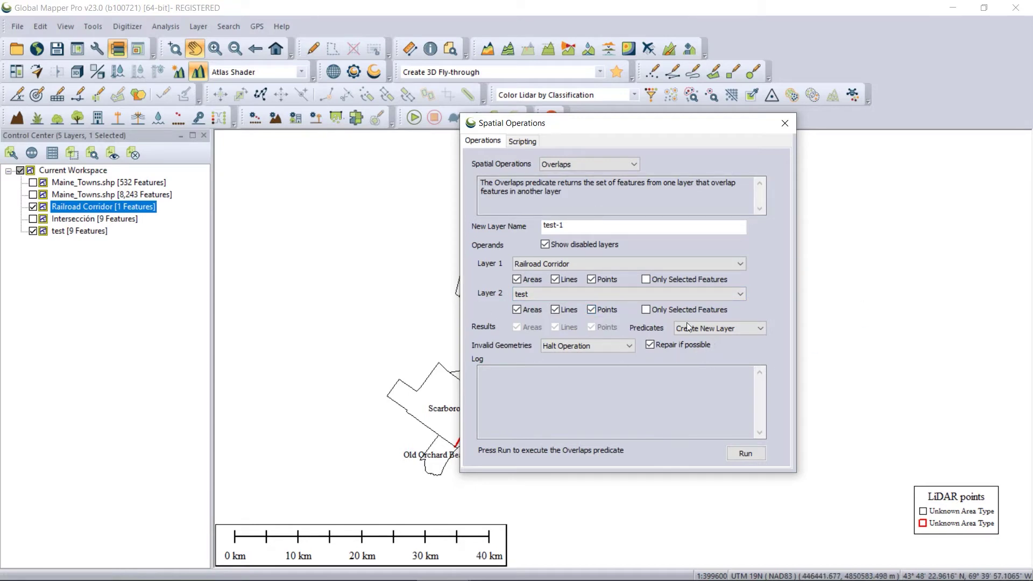
drag(624, 129, 648, 147)
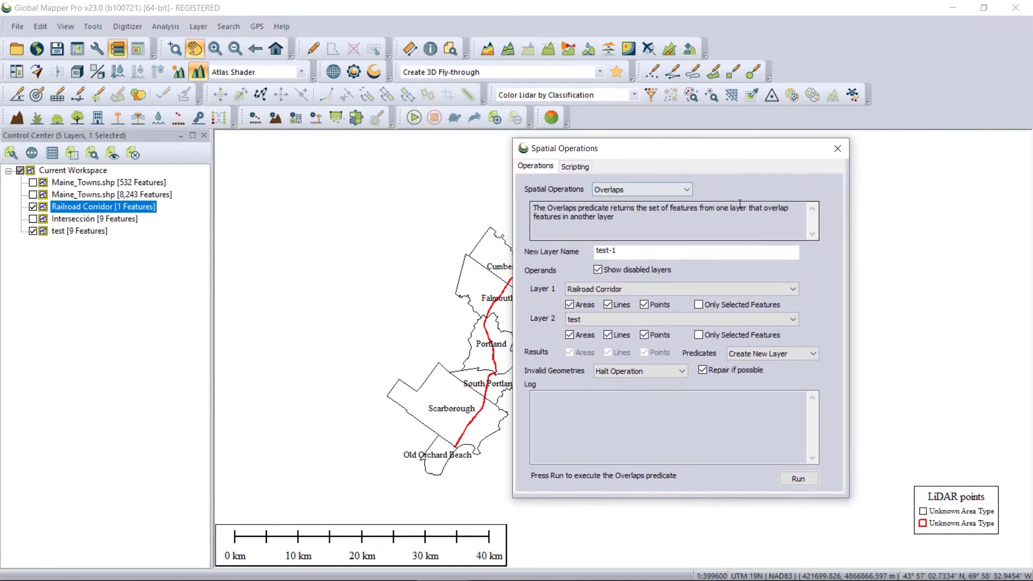
click(574, 167)
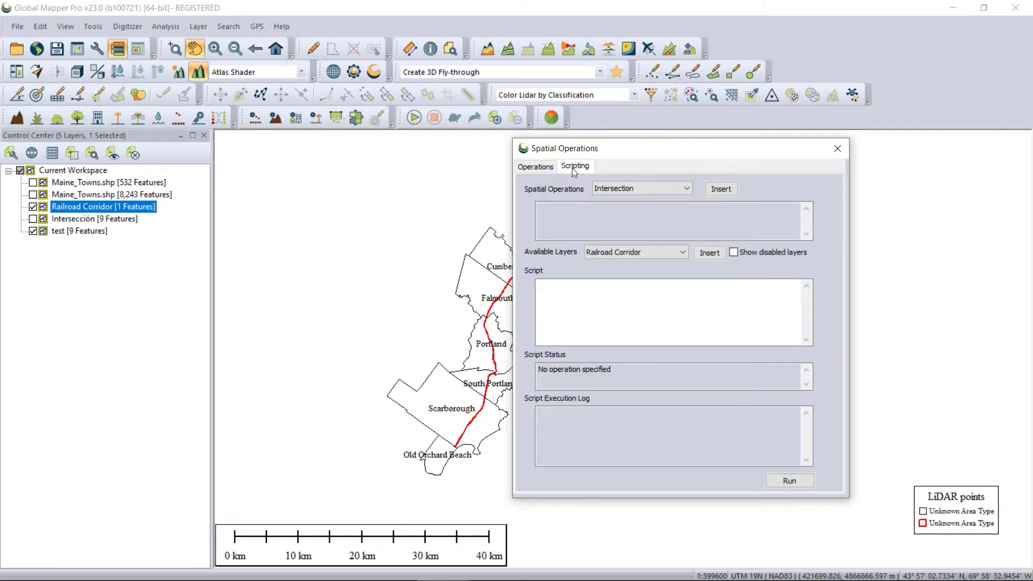
click(544, 168)
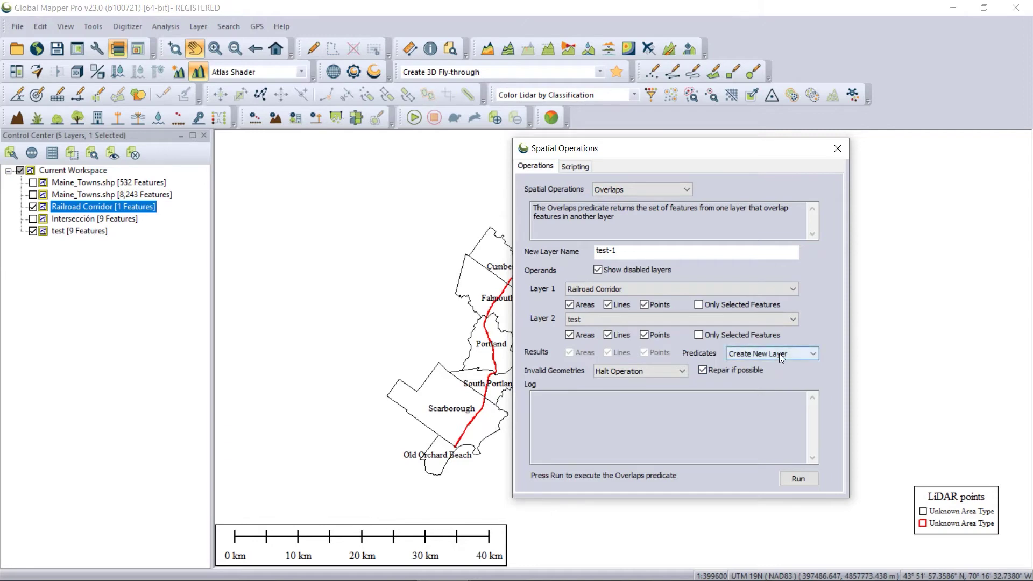
click(807, 478)
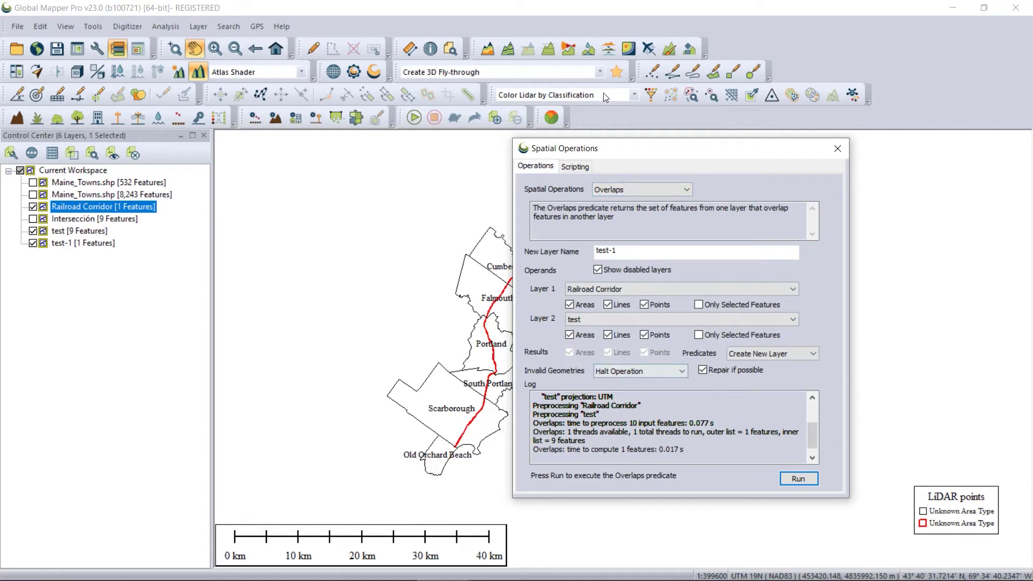
Step: Switch Spatial Operations to scripting and make the empty script ready for entry
drag(632, 149, 587, 140)
click(535, 160)
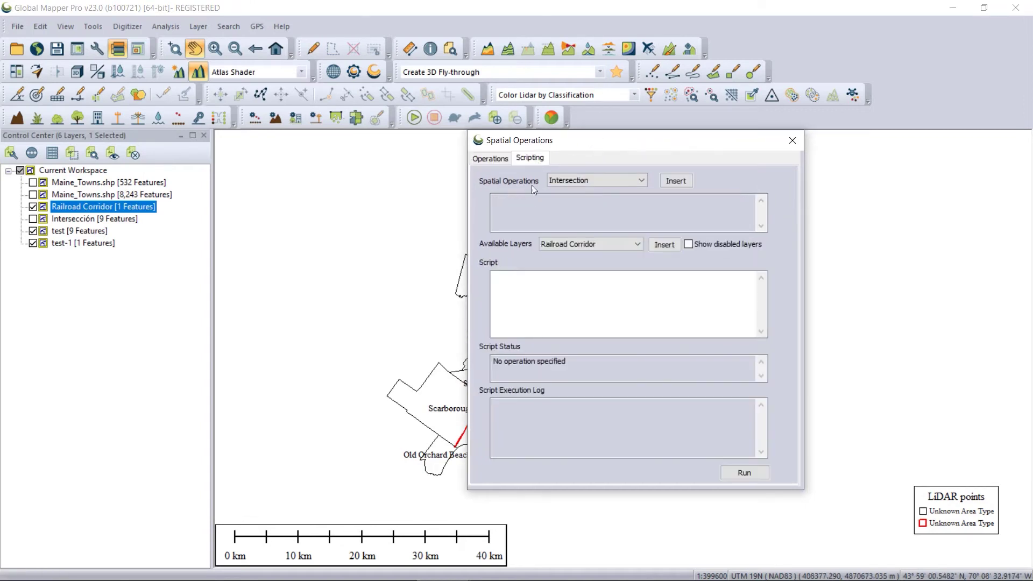
click(593, 286)
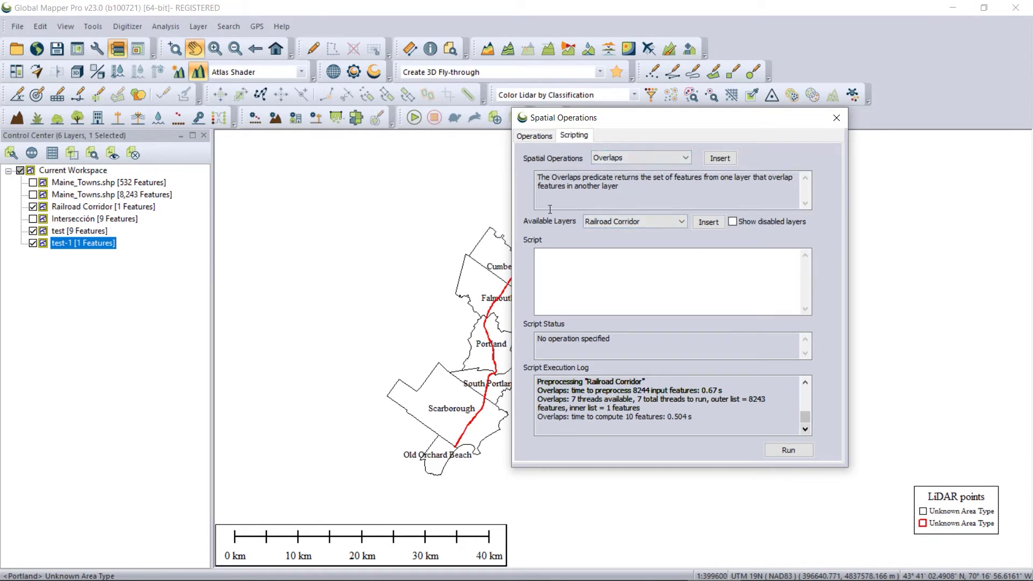
Step: Display the 532-feature Maine_Towns.shp layer and hide the test and test-1 layers, keeping Railroad Corridor shown
click(33, 182)
click(32, 230)
click(33, 243)
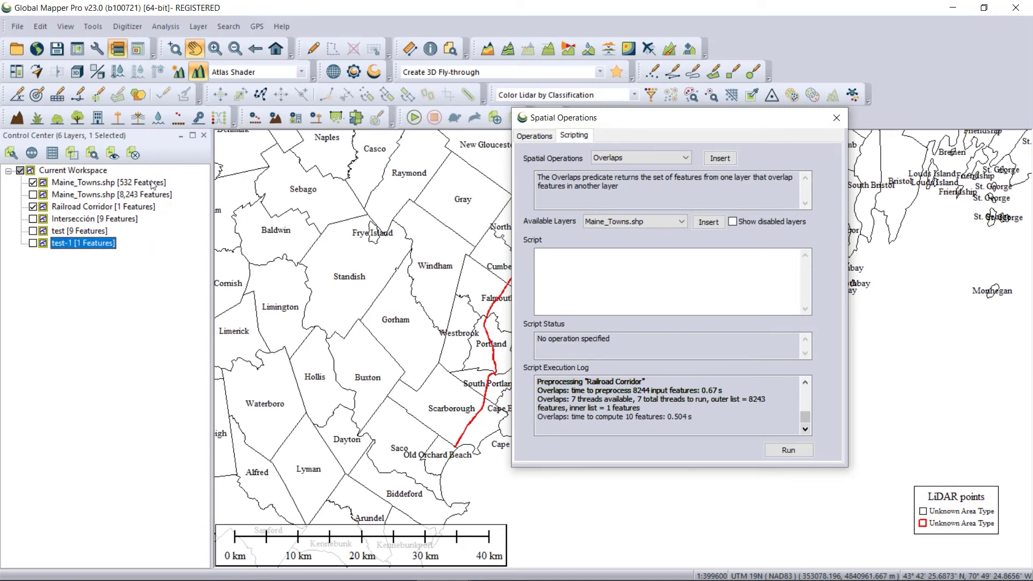
Step: Begin the script with an output layer assignment reading Layer "Zonas" =
click(559, 261)
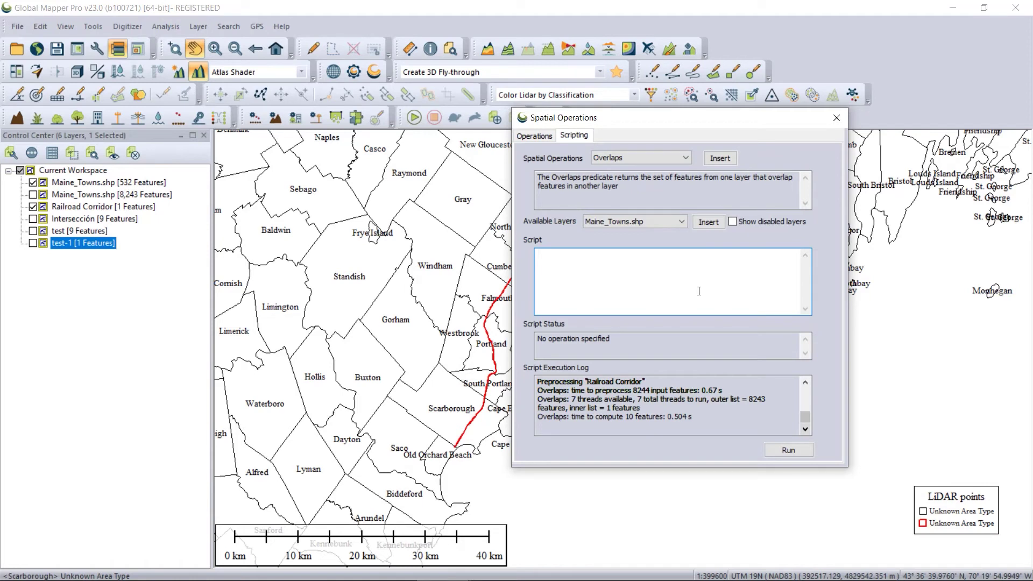
text(L)
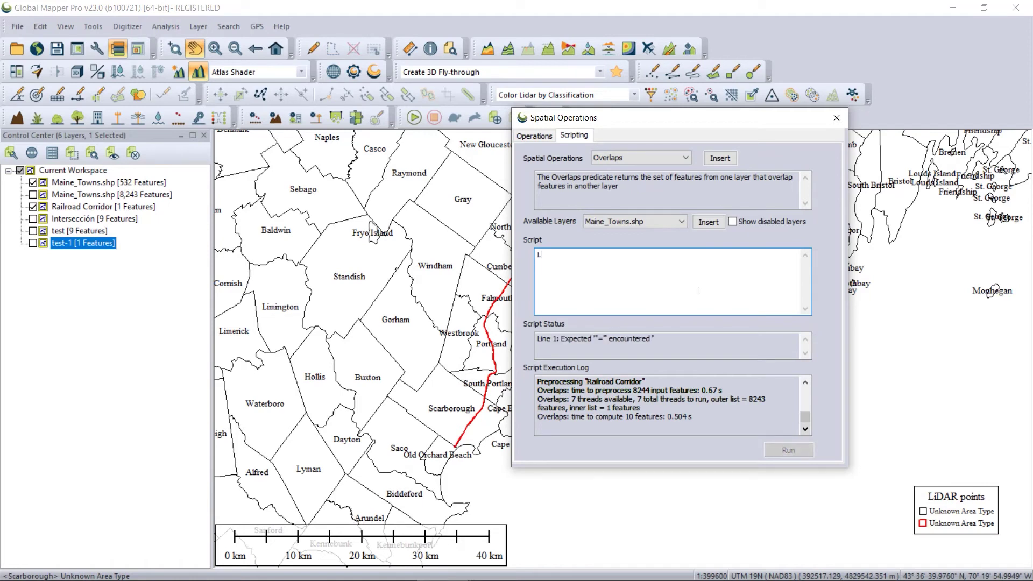
text(ayer =)
key(BackSpace)
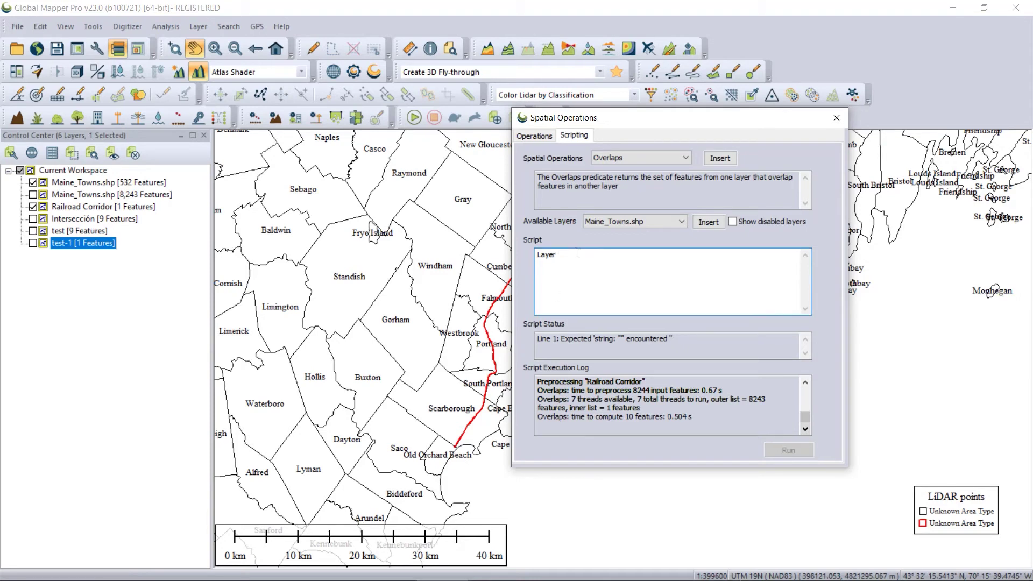
text(")
text(Zon)
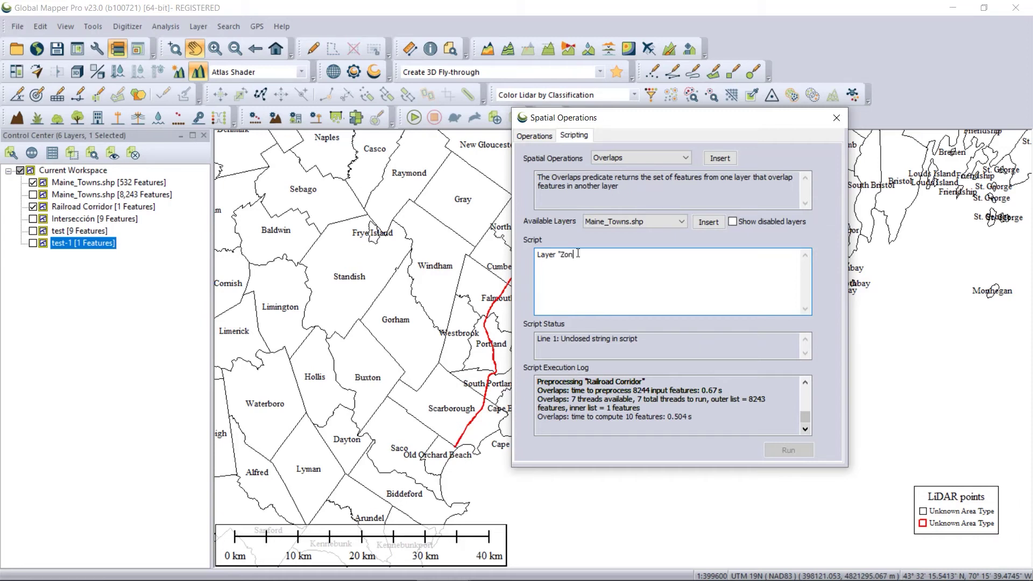
text(as" =)
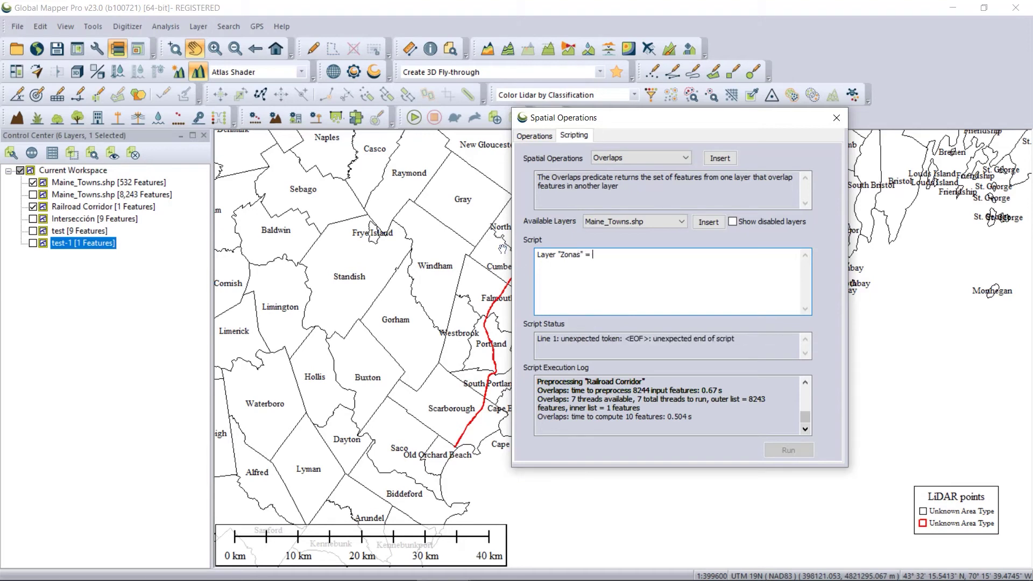
Step: Insert a Contains operation into the script with Maine_Towns.shp as its first operand, leaving one comma before the second operand
click(686, 158)
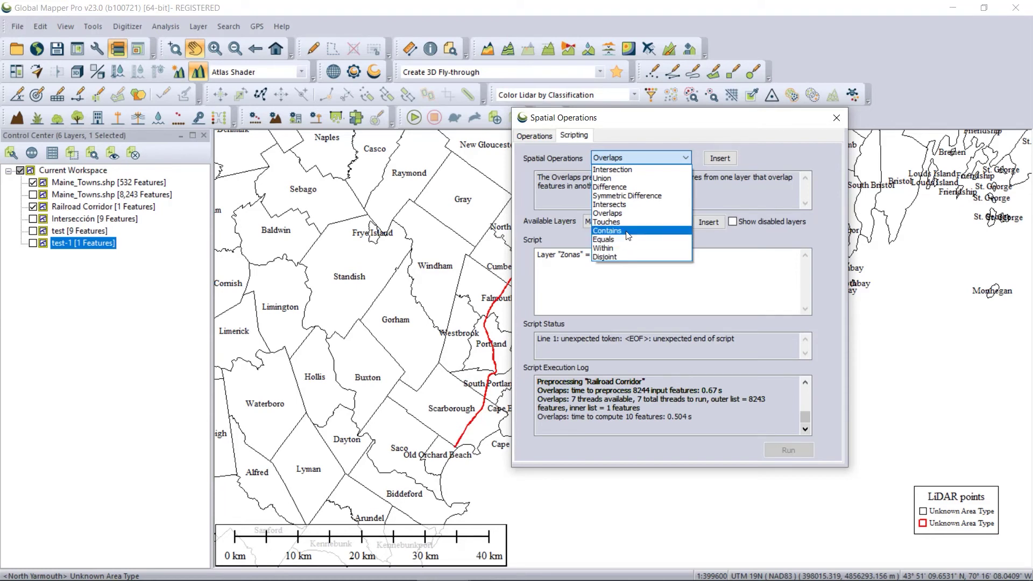
click(626, 231)
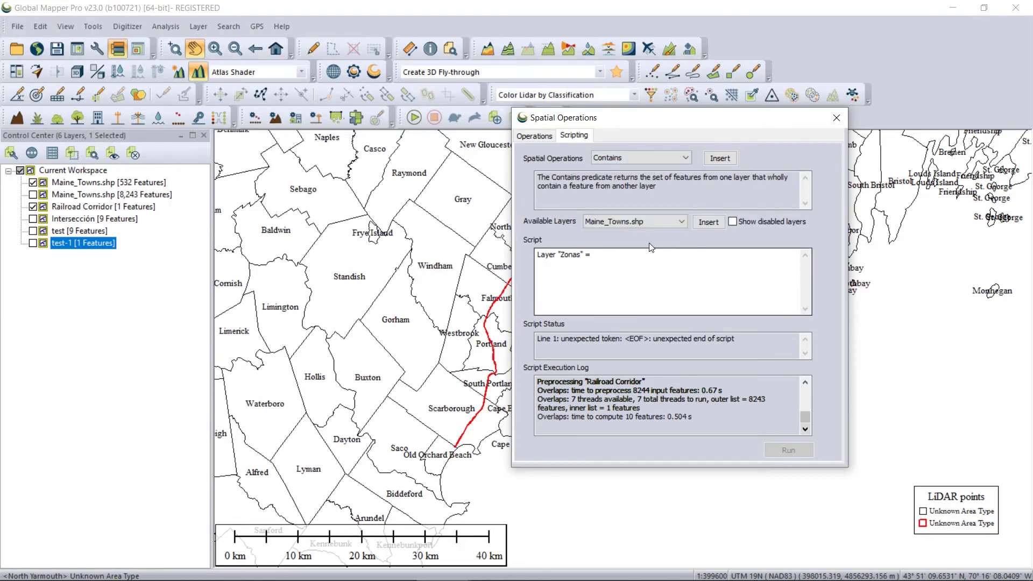
click(719, 158)
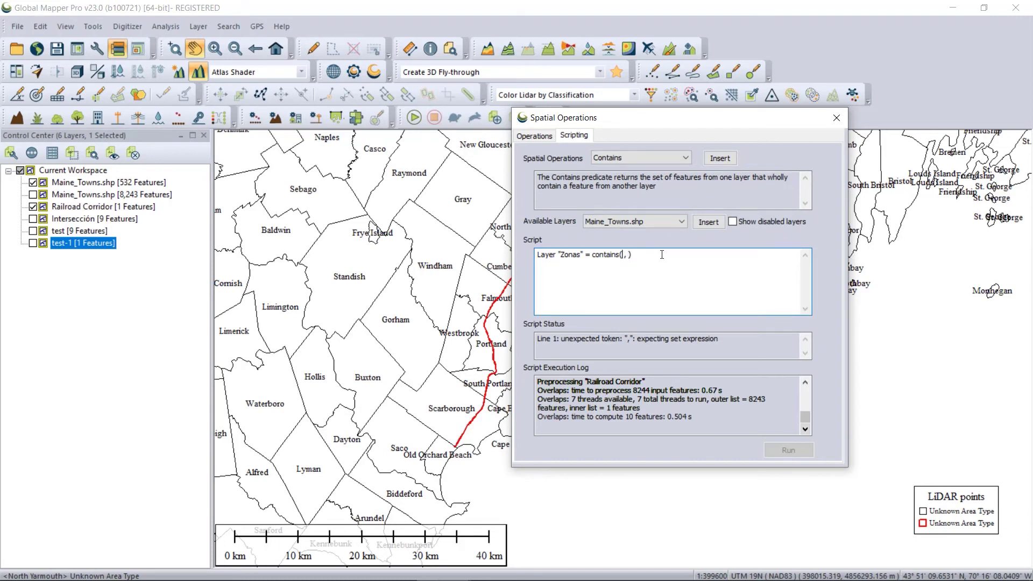
click(682, 221)
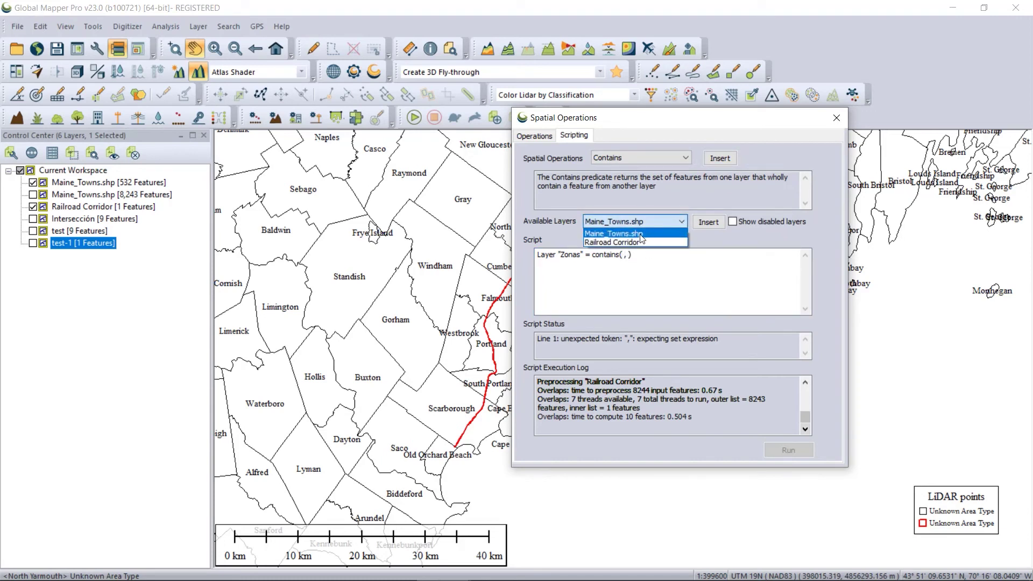
click(640, 234)
click(708, 223)
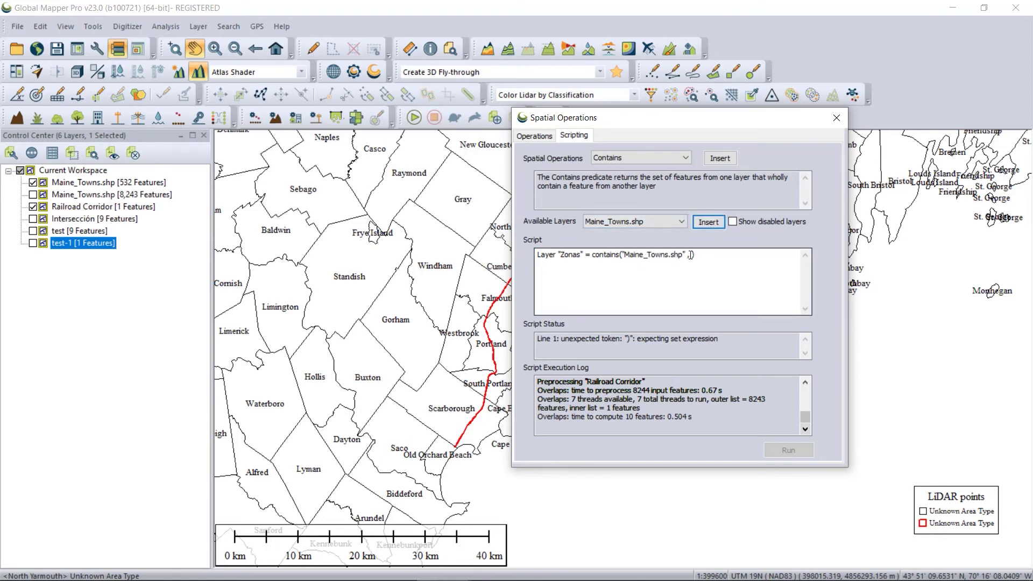
text(,)
click(760, 292)
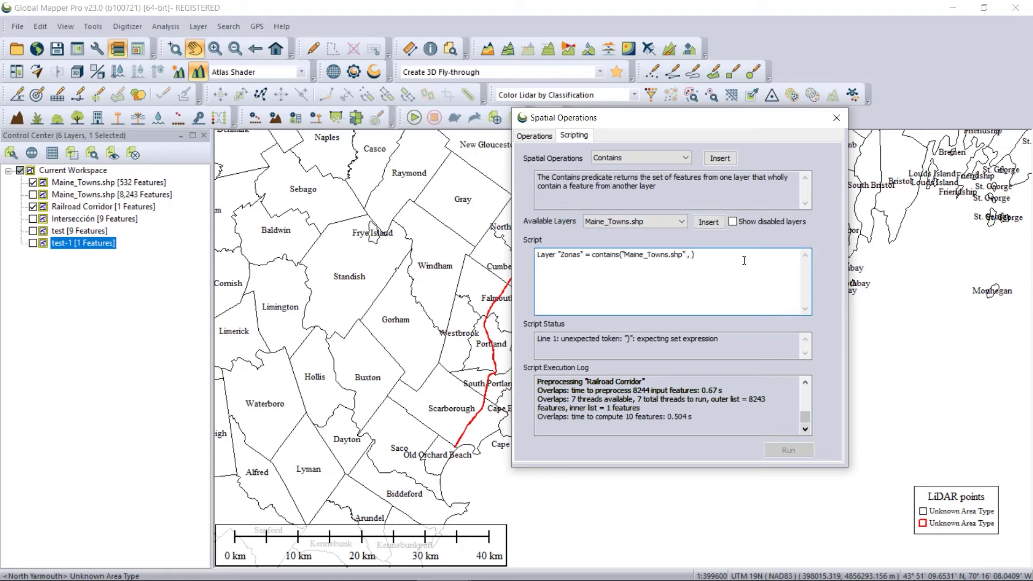
key(Delete)
Step: Insert Railroad Corridor as the second operand of the Contains operation and run the script
click(682, 222)
click(640, 241)
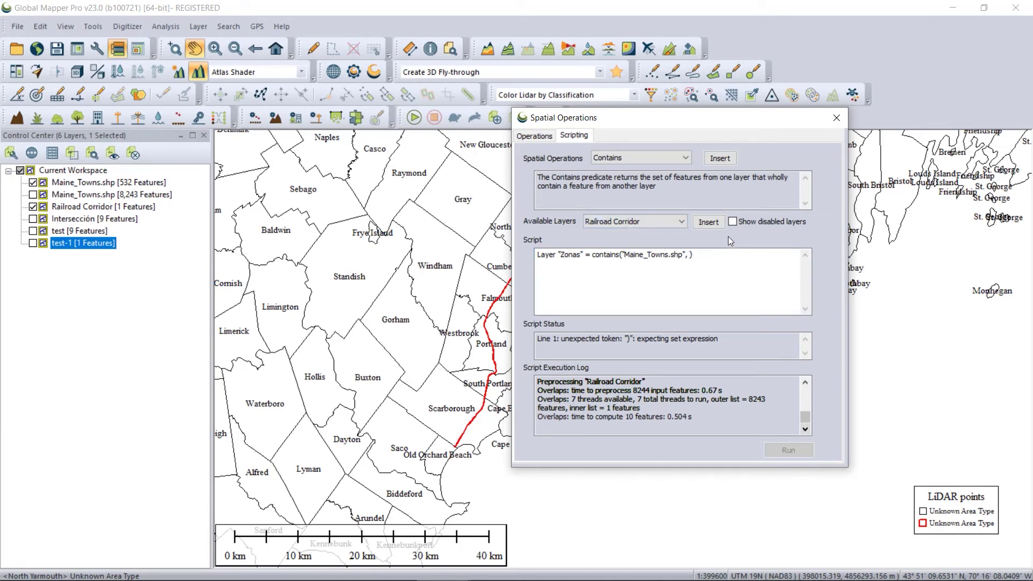
click(708, 223)
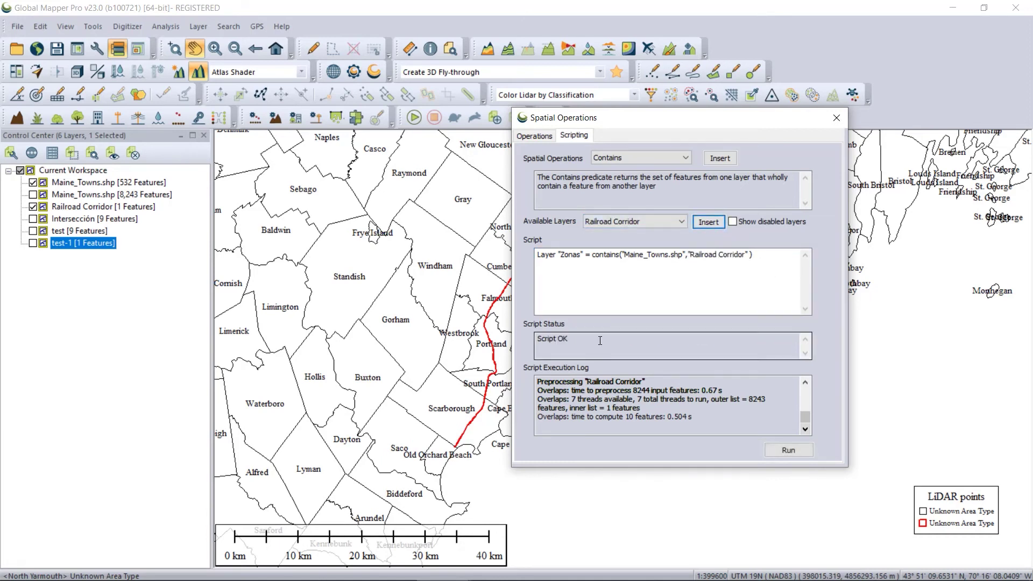
click(789, 449)
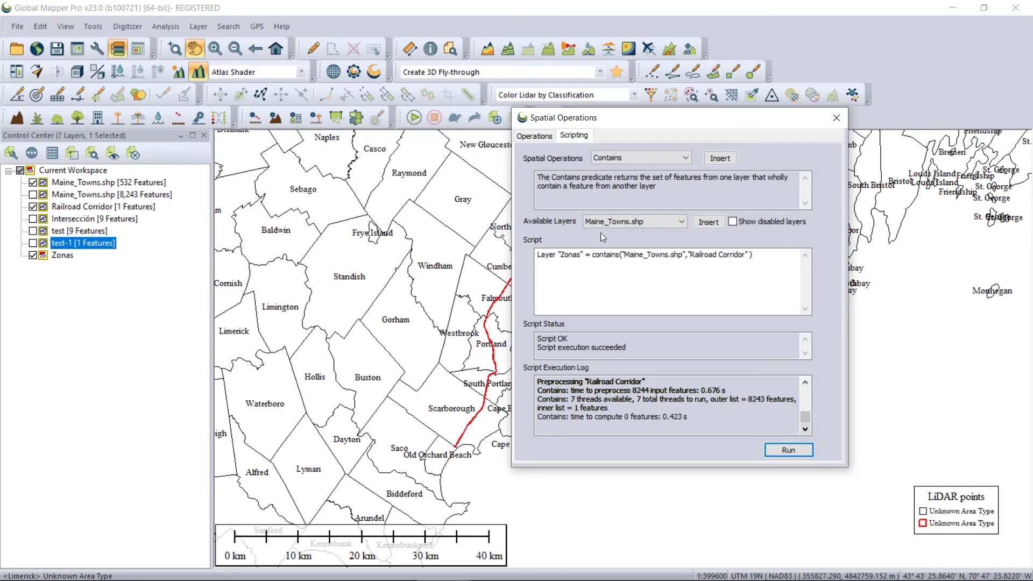
Step: Close Spatial Operations and hide Maine_Towns.shp and Railroad Corridor so only the Zonas layer is displayed
click(836, 117)
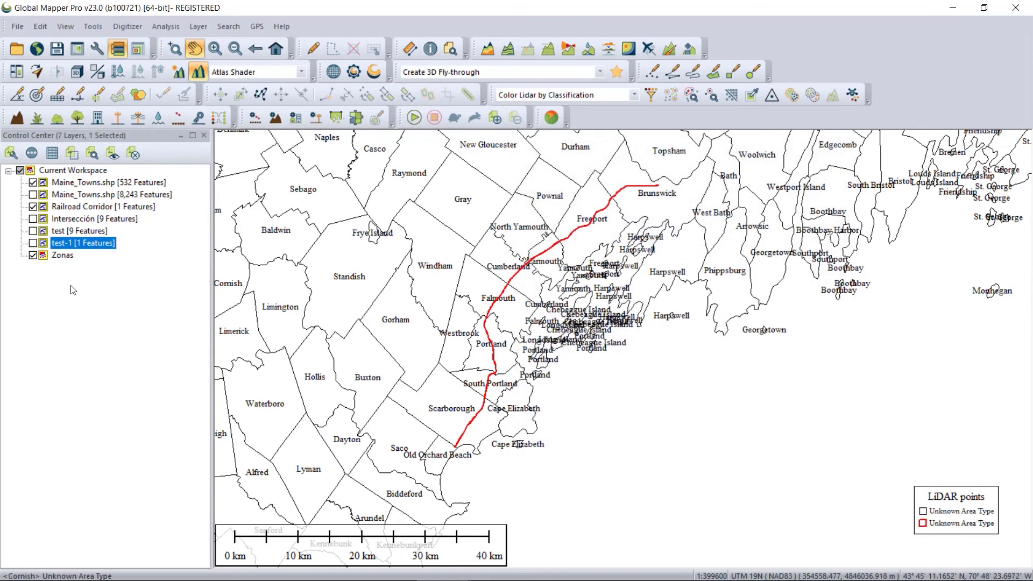
click(39, 185)
click(33, 183)
click(33, 207)
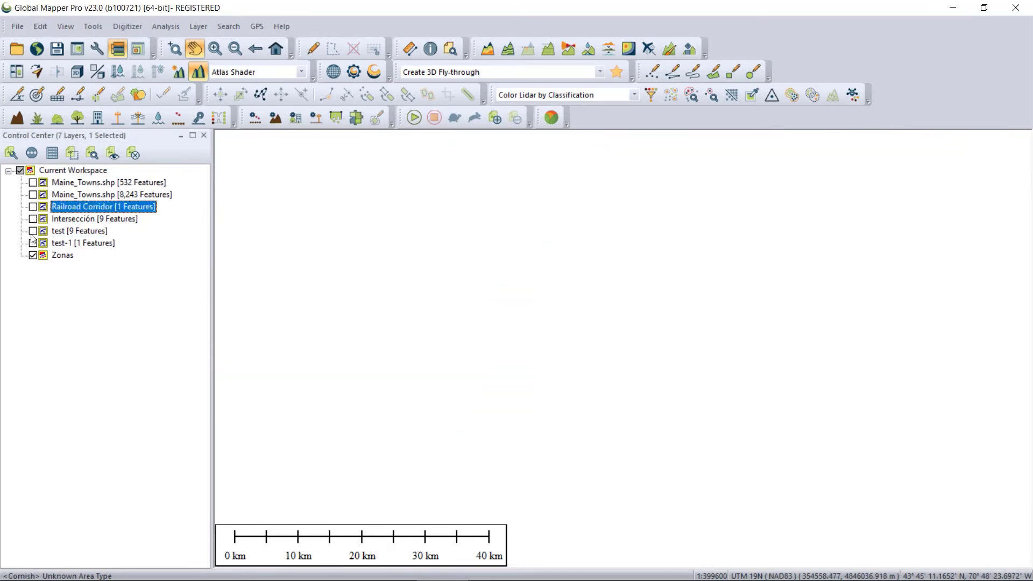
click(32, 255)
click(33, 256)
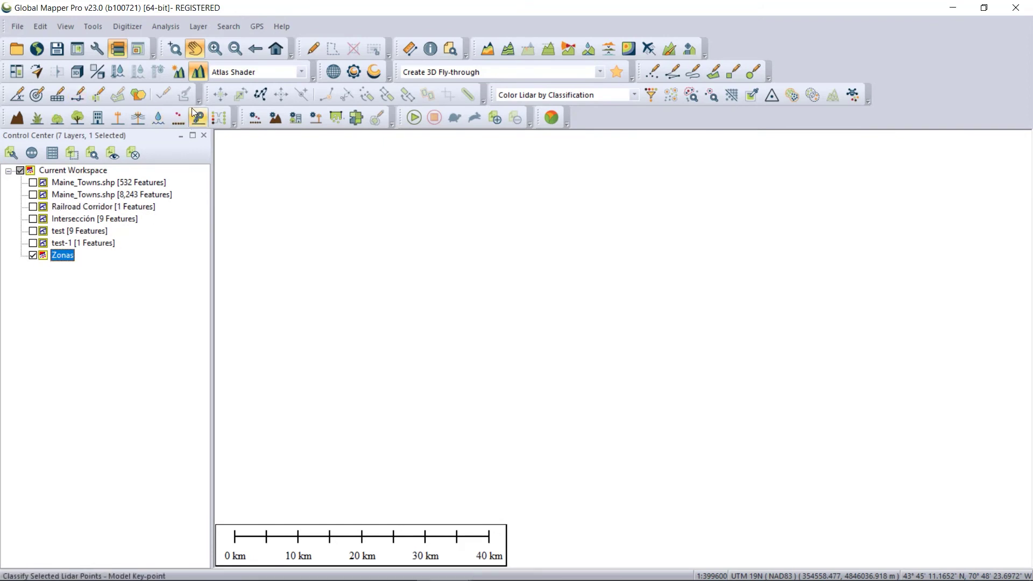
Step: Reopen the Spatial Operations script and remove the contains function name, keeping its two operands
click(146, 90)
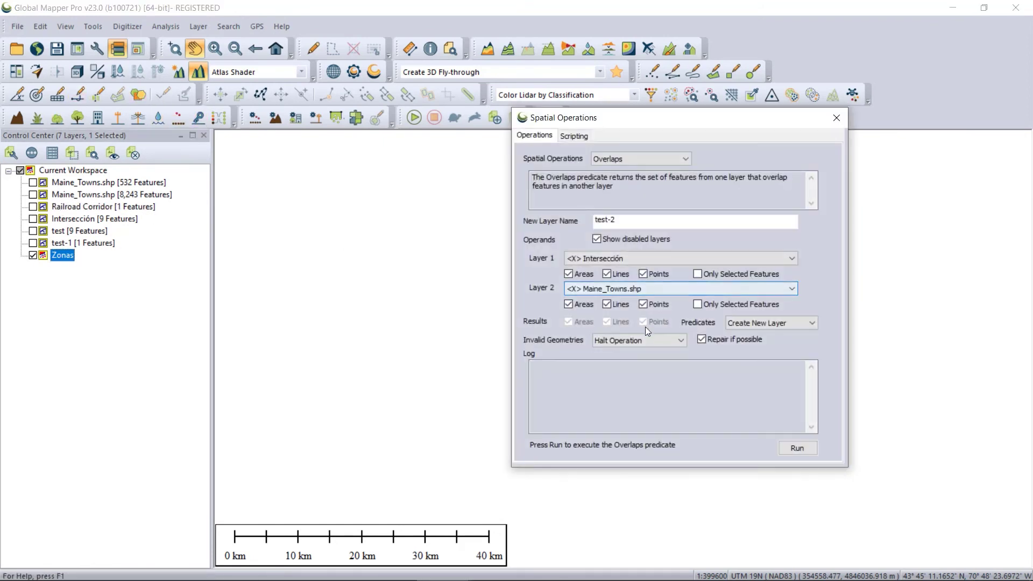
click(574, 136)
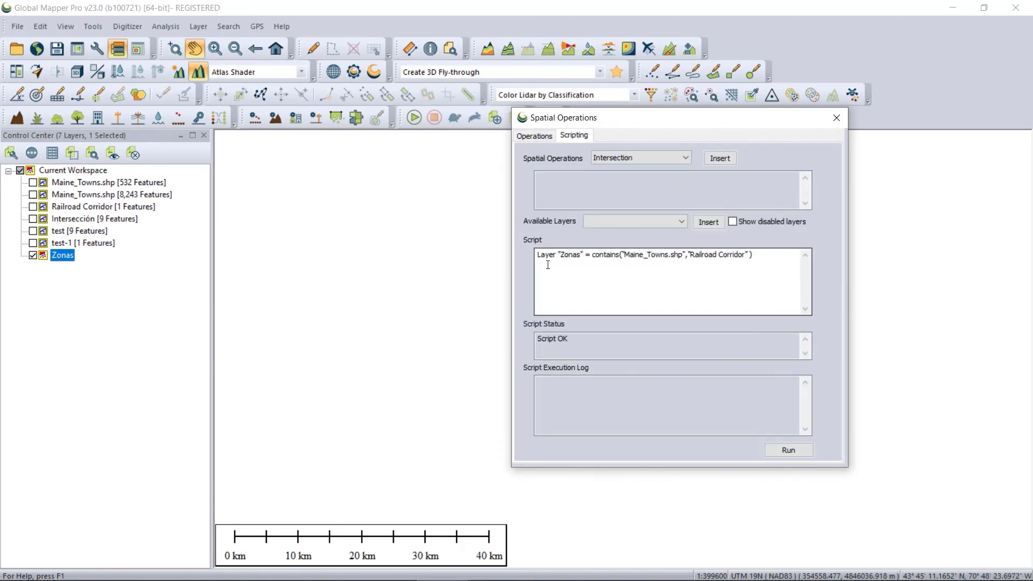
drag(591, 255, 617, 202)
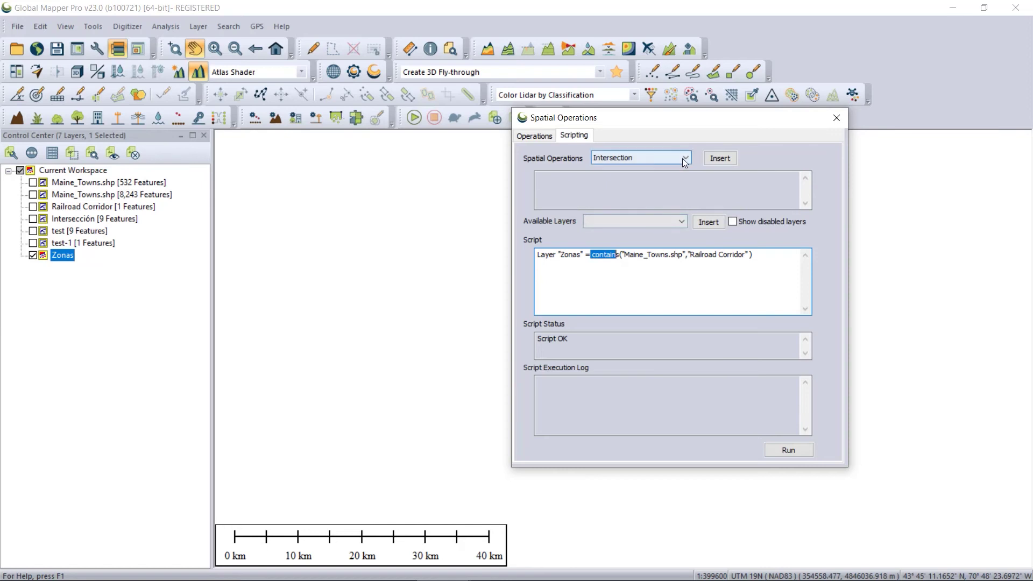
click(621, 256)
drag(621, 257, 592, 255)
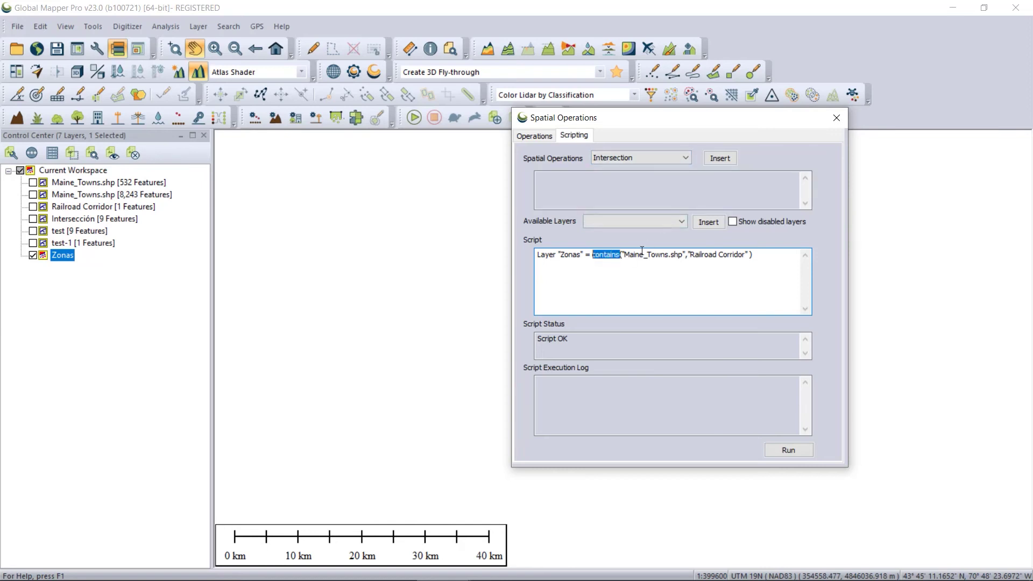
key(Delete)
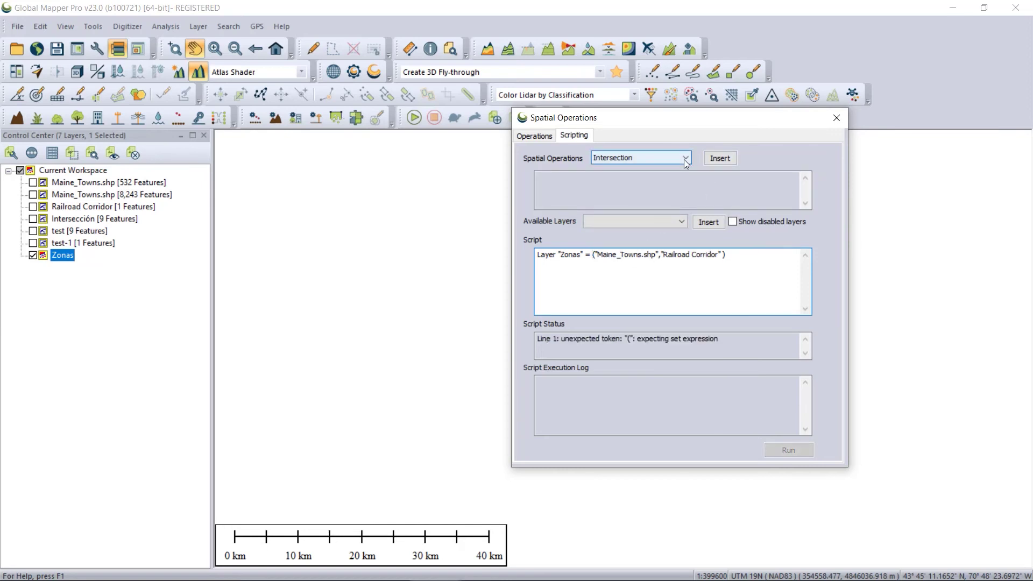
Step: Insert the Overlaps operation before the existing operands and delete its surplus brackets and comma
click(684, 158)
click(627, 214)
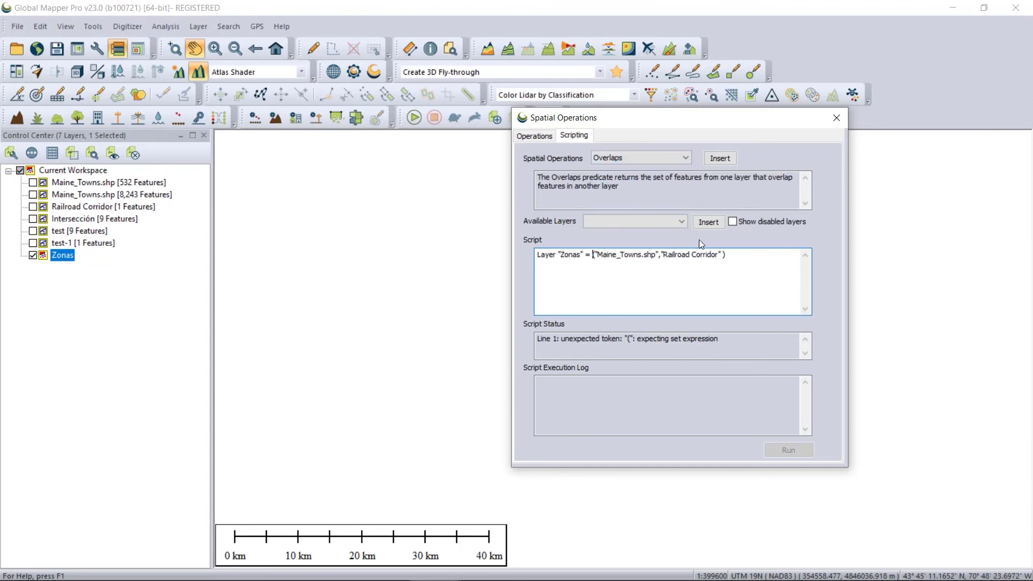
click(720, 158)
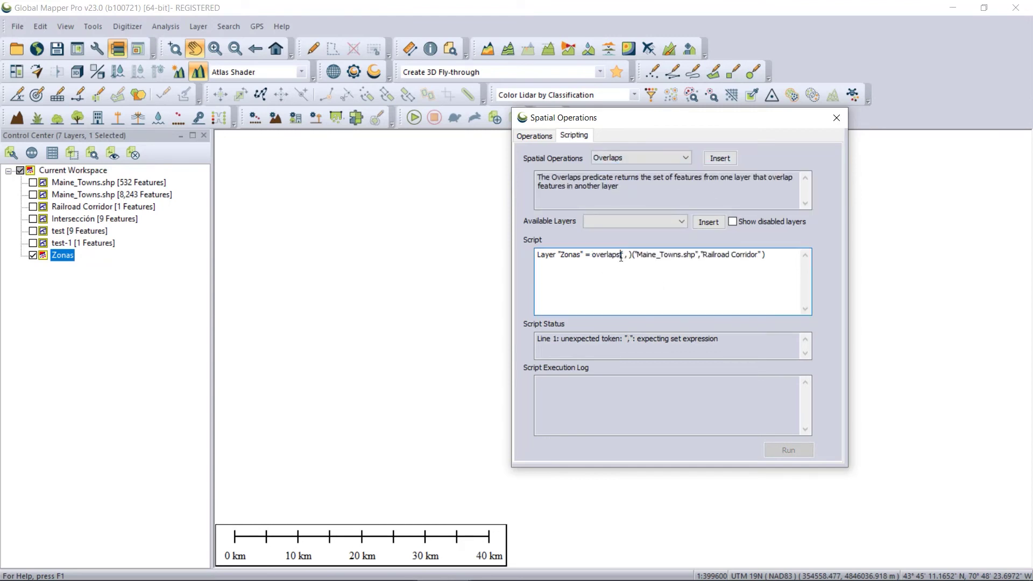
key(Delete)
key(Delete)
key(Delete)
key(Delete)
key(Delete)
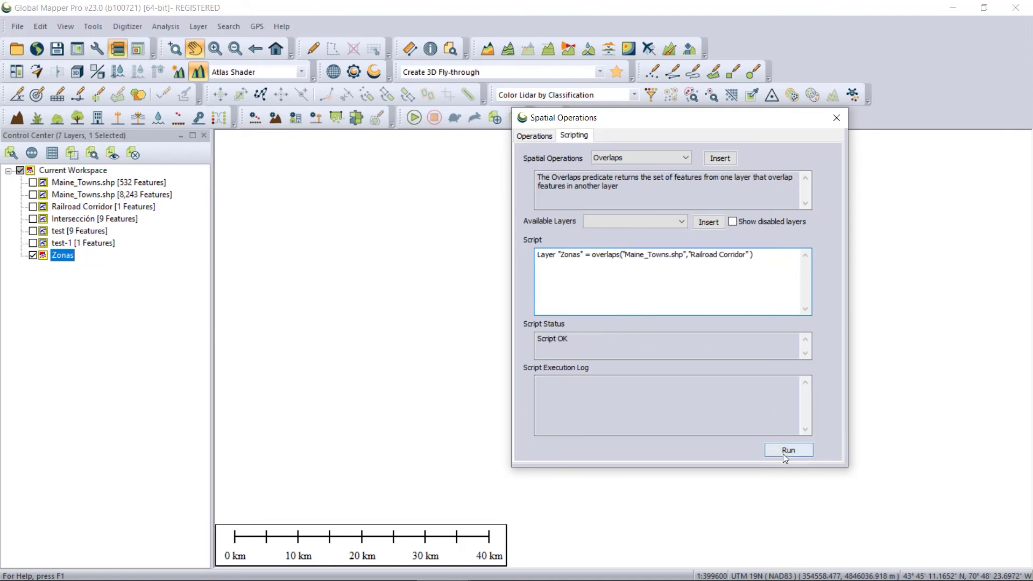
Step: Run the Overlaps script, close Spatial Operations and hide the Zonas layer made by the Contains script
click(763, 258)
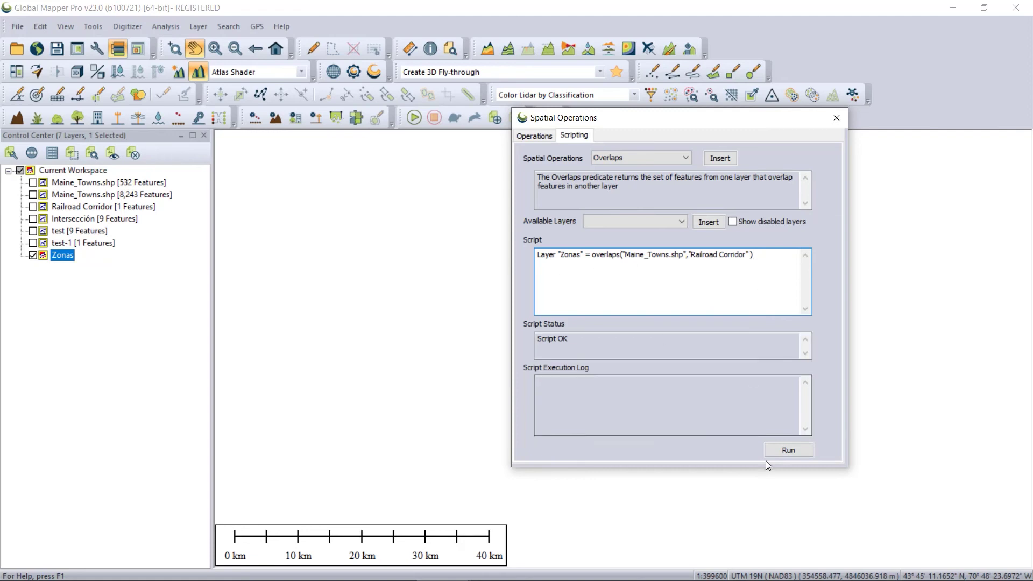
click(795, 451)
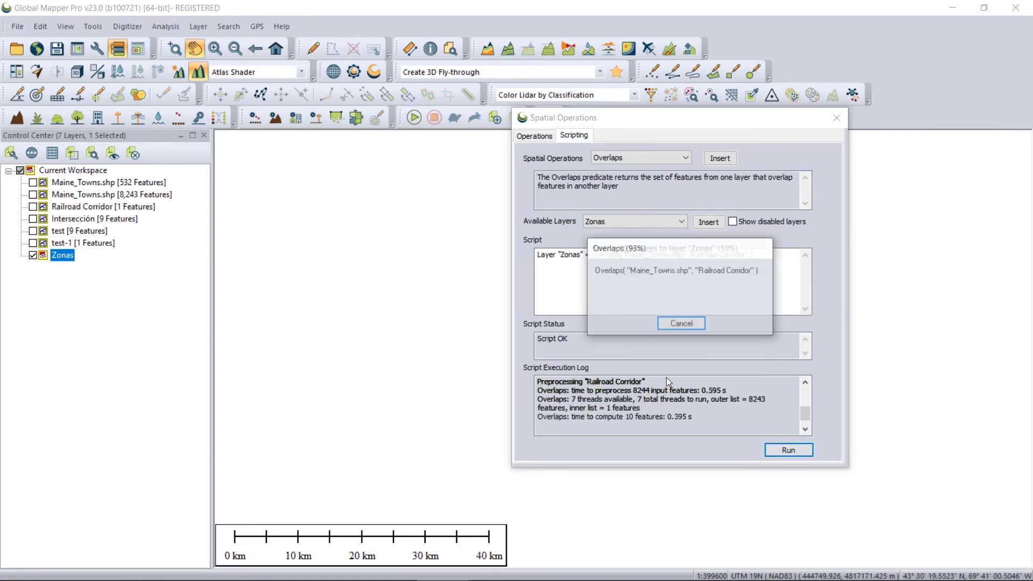
click(835, 118)
click(33, 255)
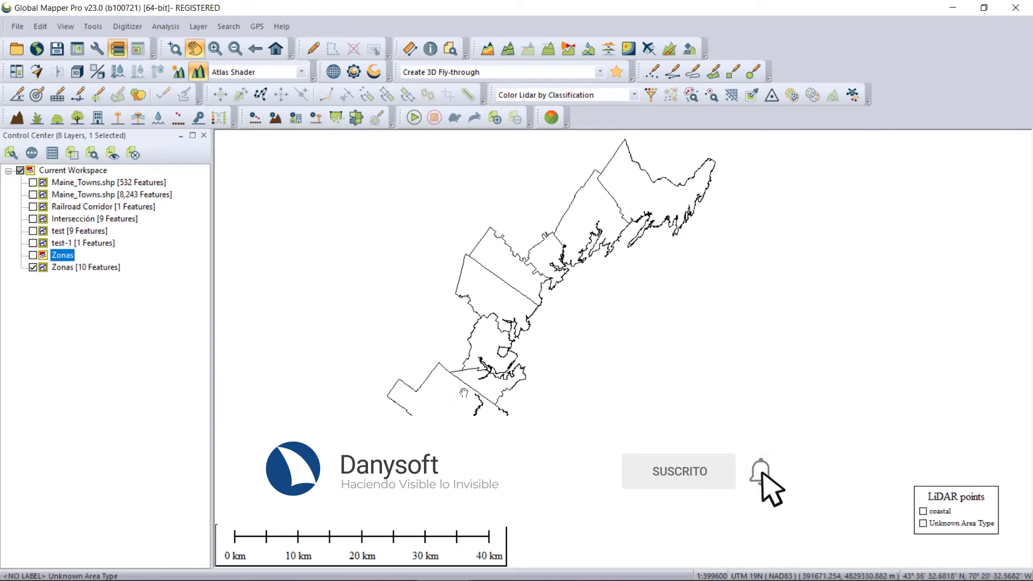
Step: Reopen the Spatial Operations script and review the overlaps statement combining Maine_Towns.shp and Railroad Corridor
click(75, 186)
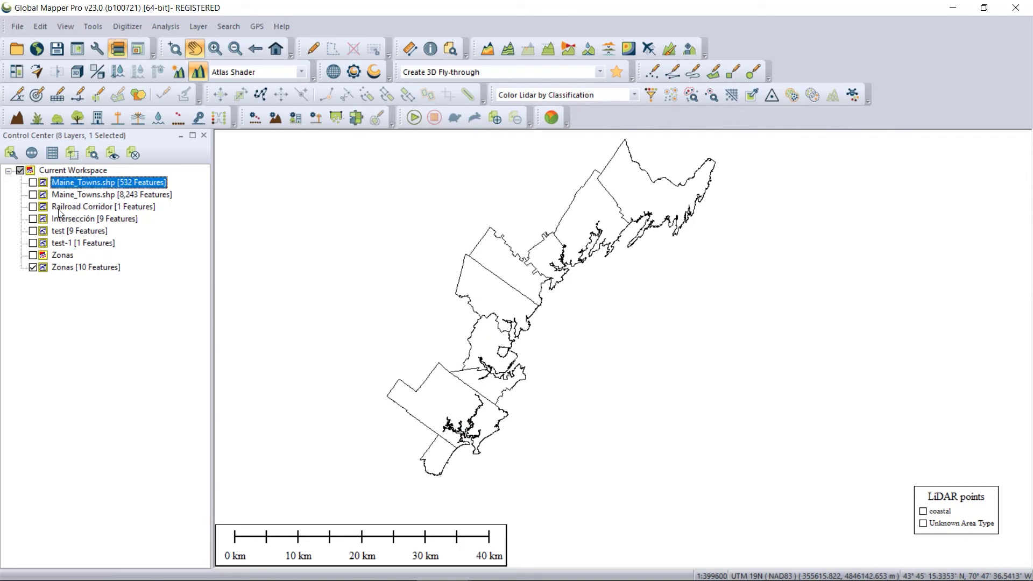
click(73, 208)
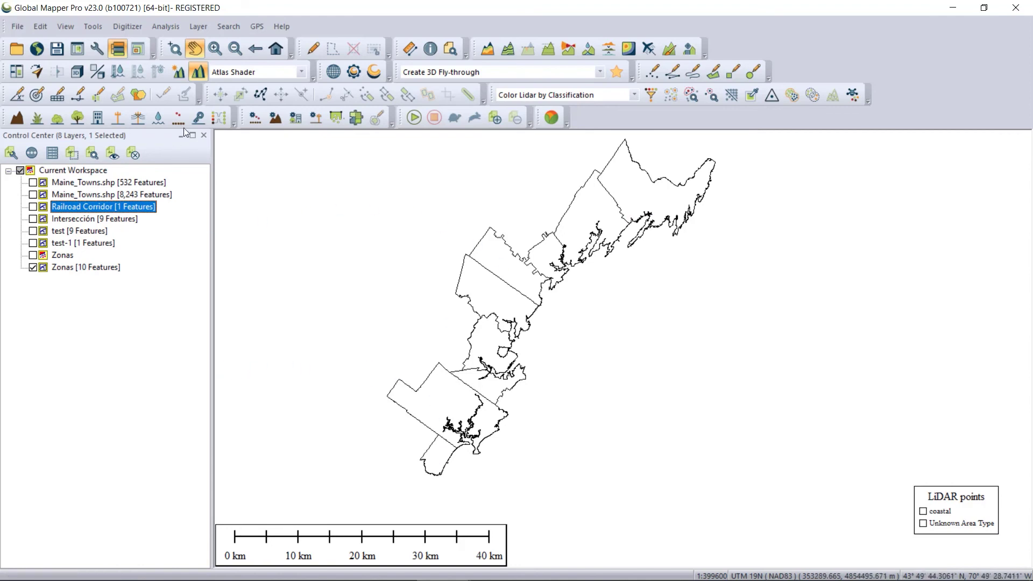
click(138, 95)
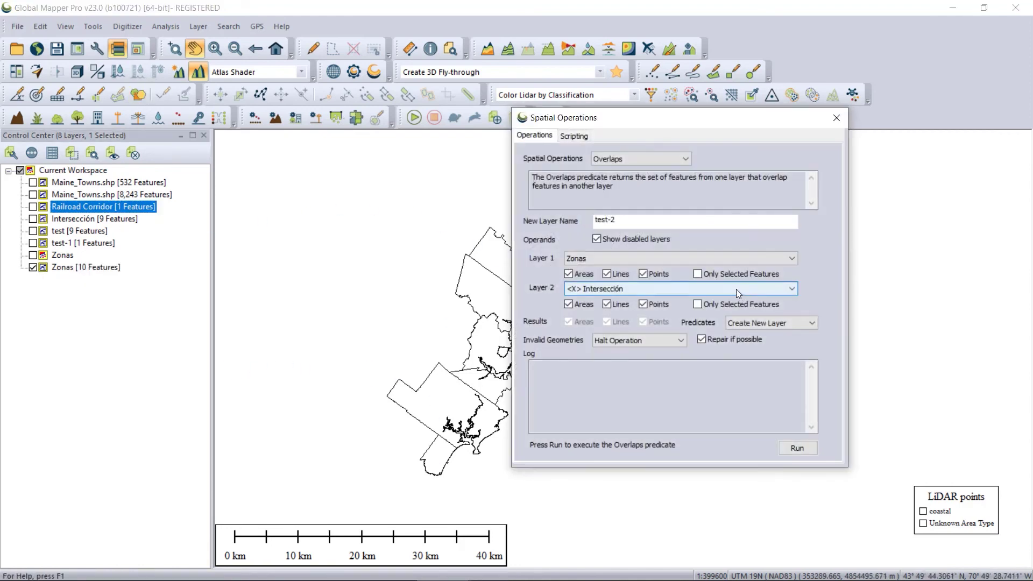
click(574, 136)
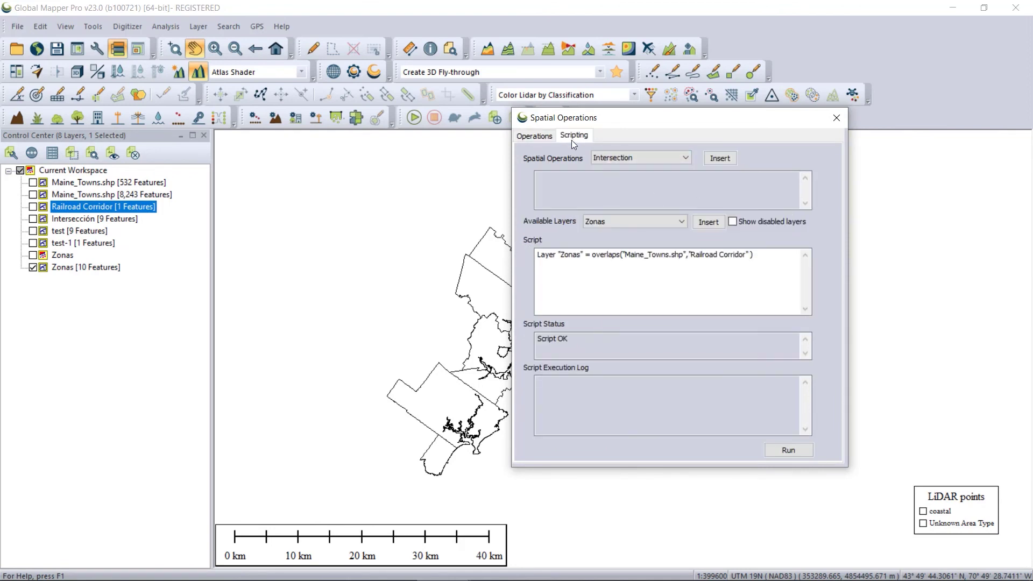
drag(774, 256, 535, 264)
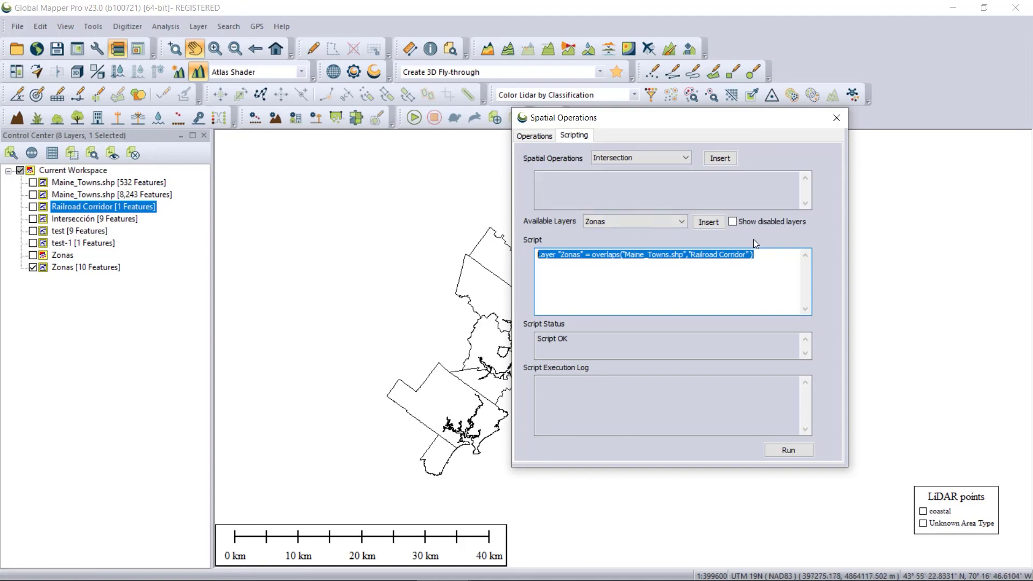
click(774, 268)
drag(771, 256, 537, 255)
click(765, 253)
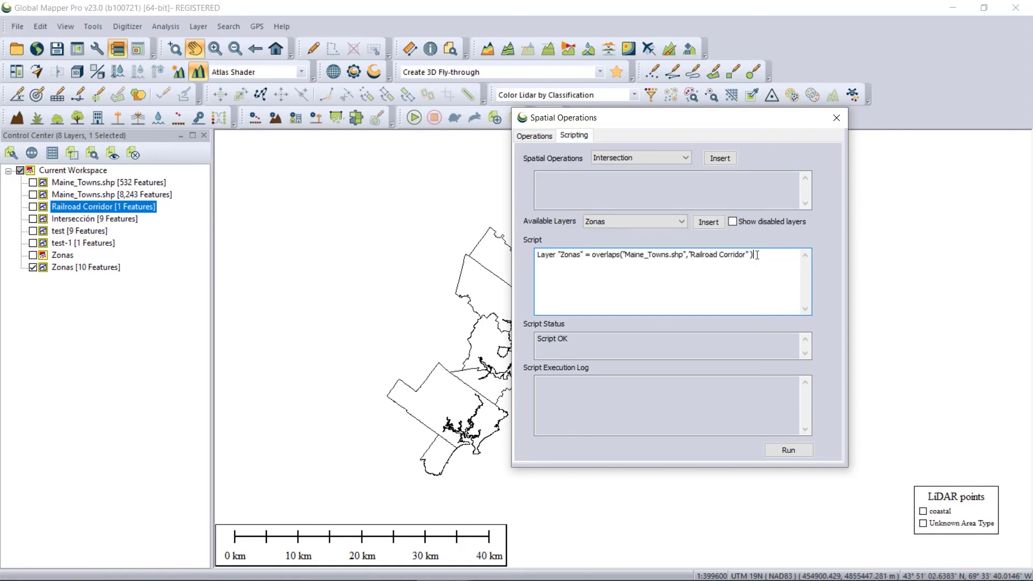
drag(757, 255, 537, 259)
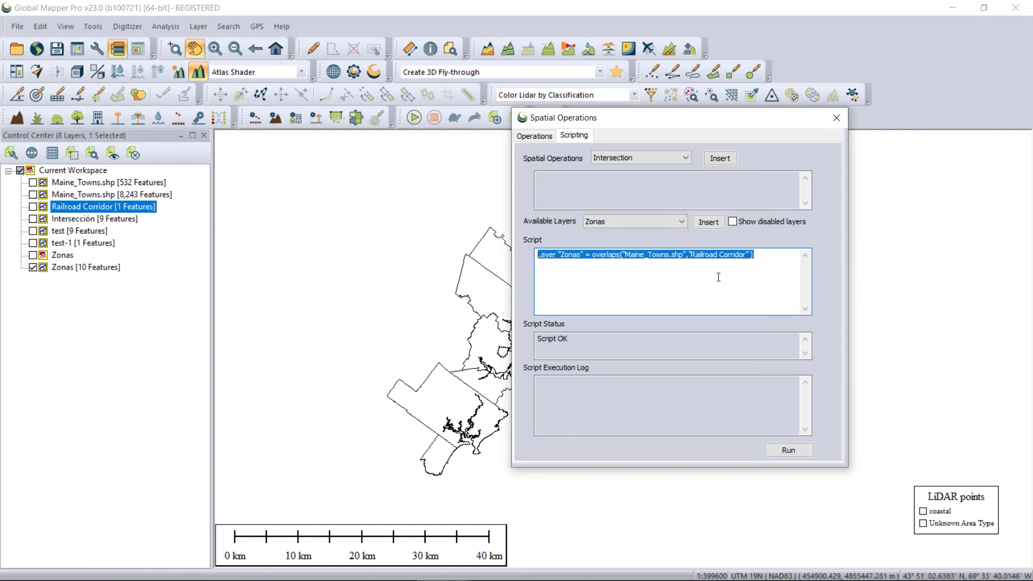
click(777, 261)
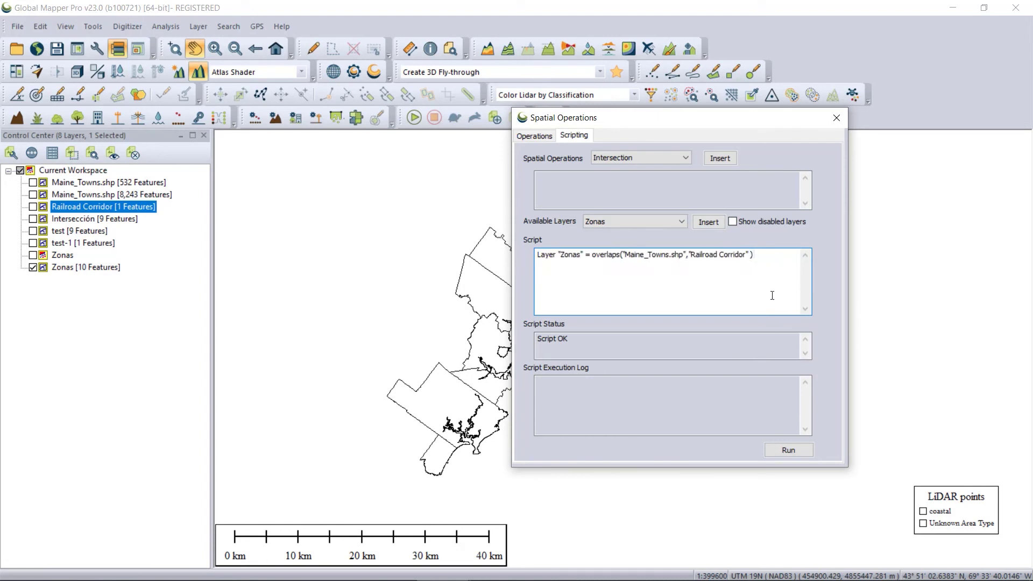